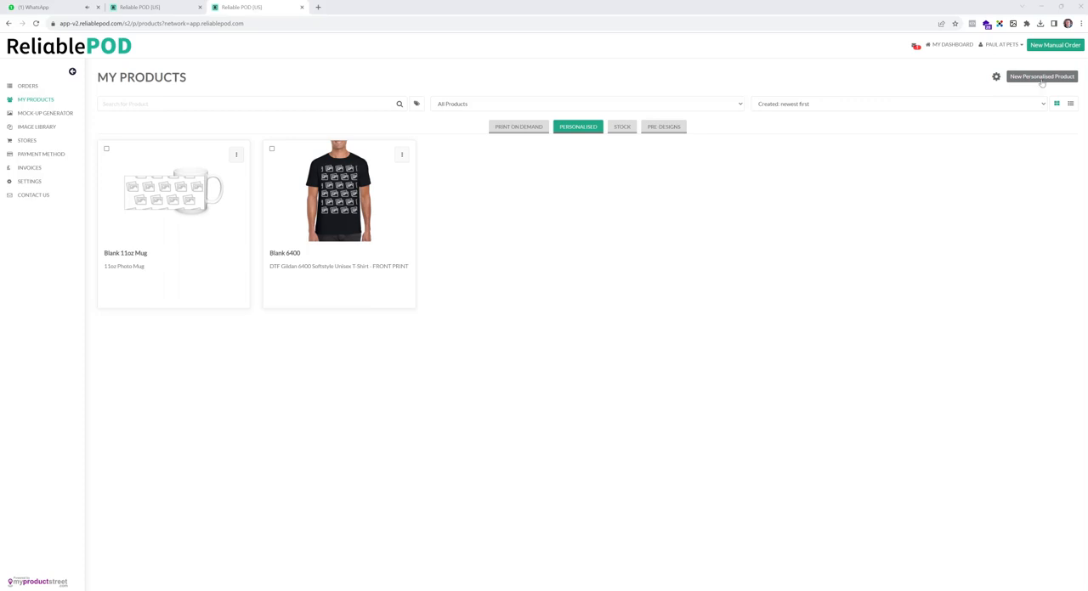
# - Start designing a new personalised product based on the Home Office item Wooden Photo Panel Portrait 7" x 5"
pyautogui.click(1041, 84)
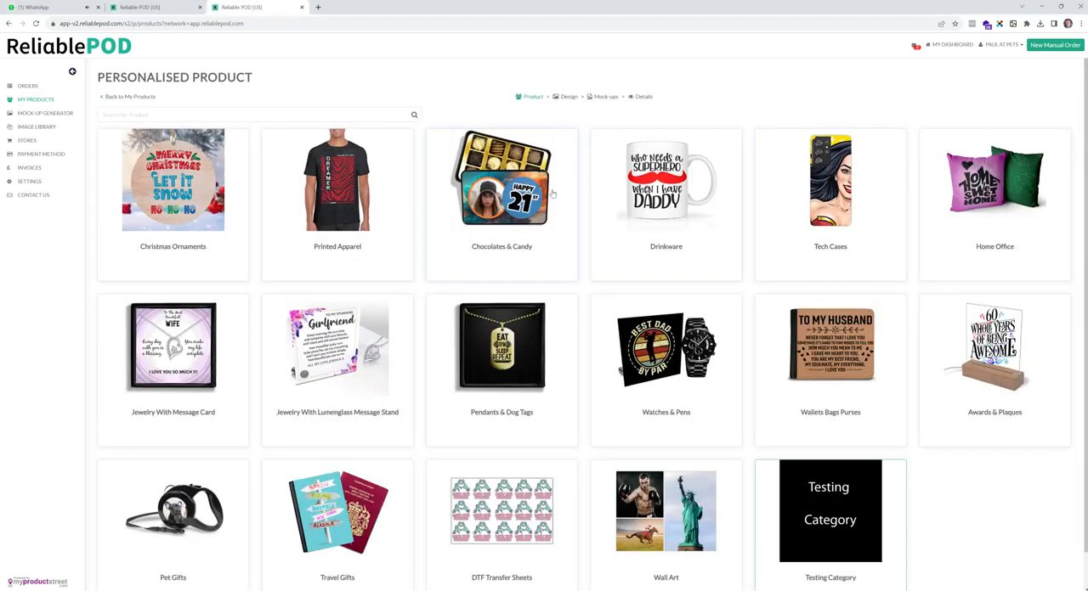
pyautogui.click(967, 196)
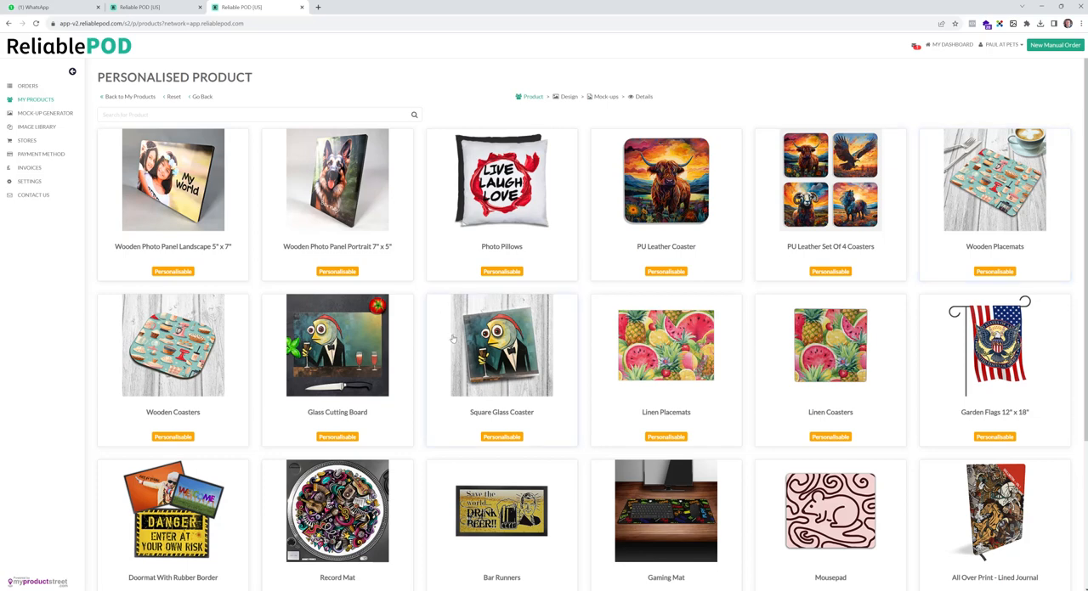
pyautogui.click(353, 199)
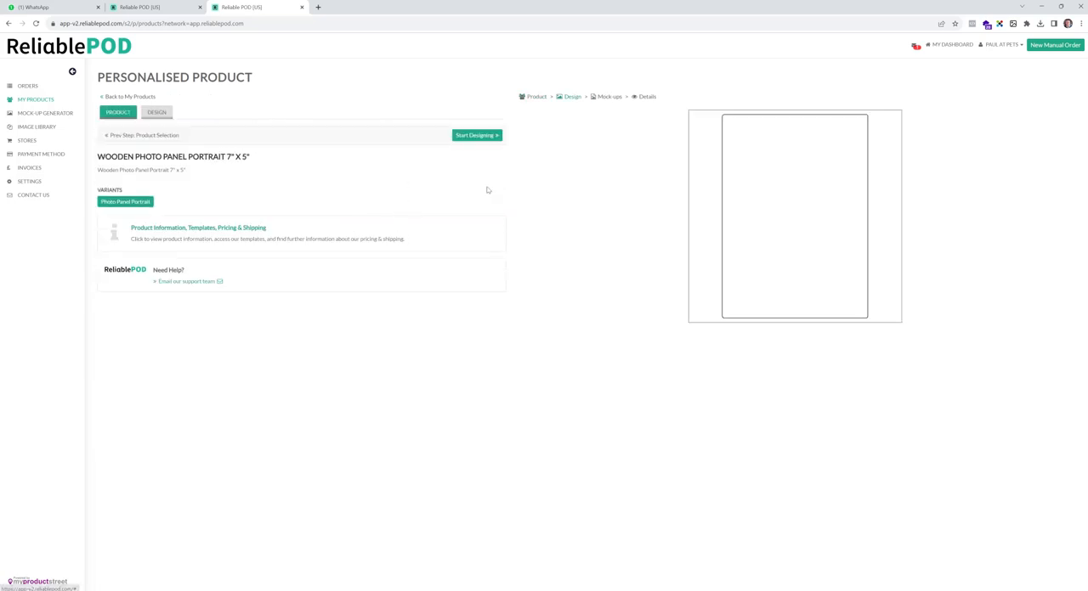
pyautogui.click(482, 136)
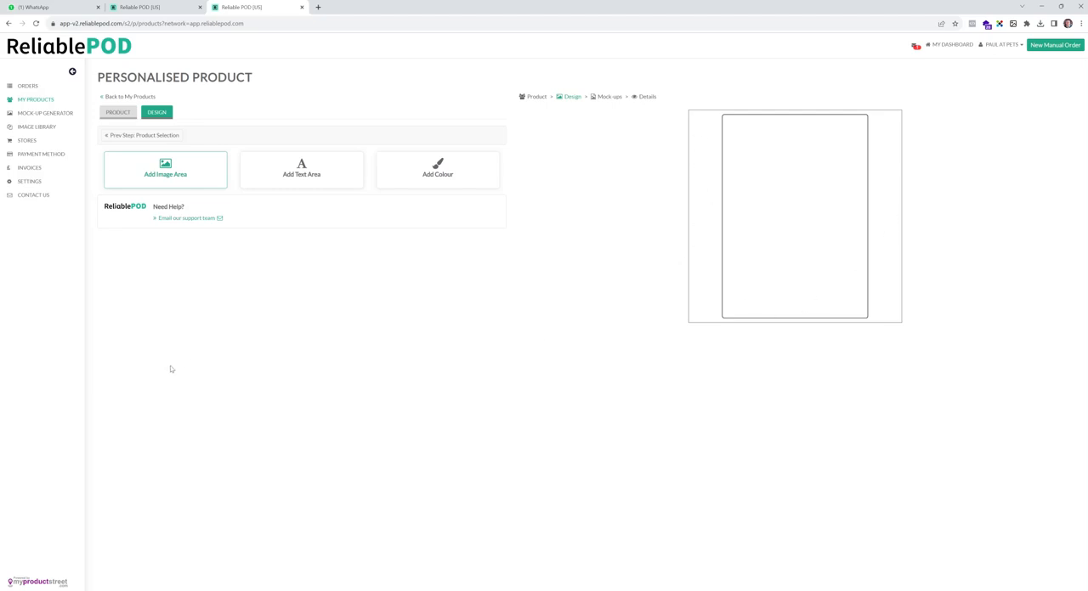
# - Add an image layer with consumer upload disabled, using the file Eaxmple 1 as the static image, and lock the layer
pyautogui.click(182, 173)
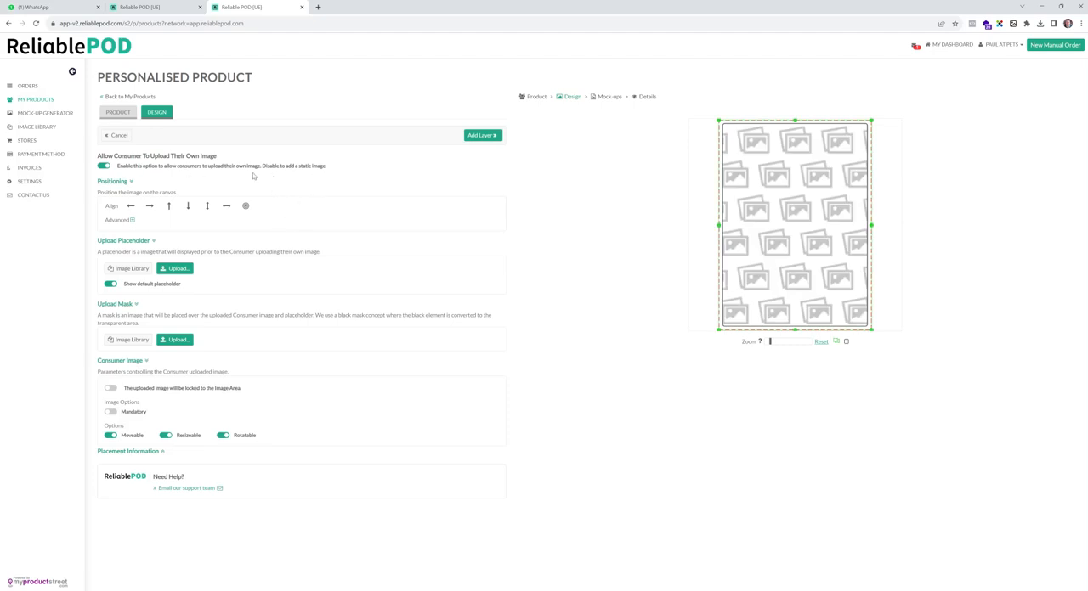
pyautogui.click(104, 166)
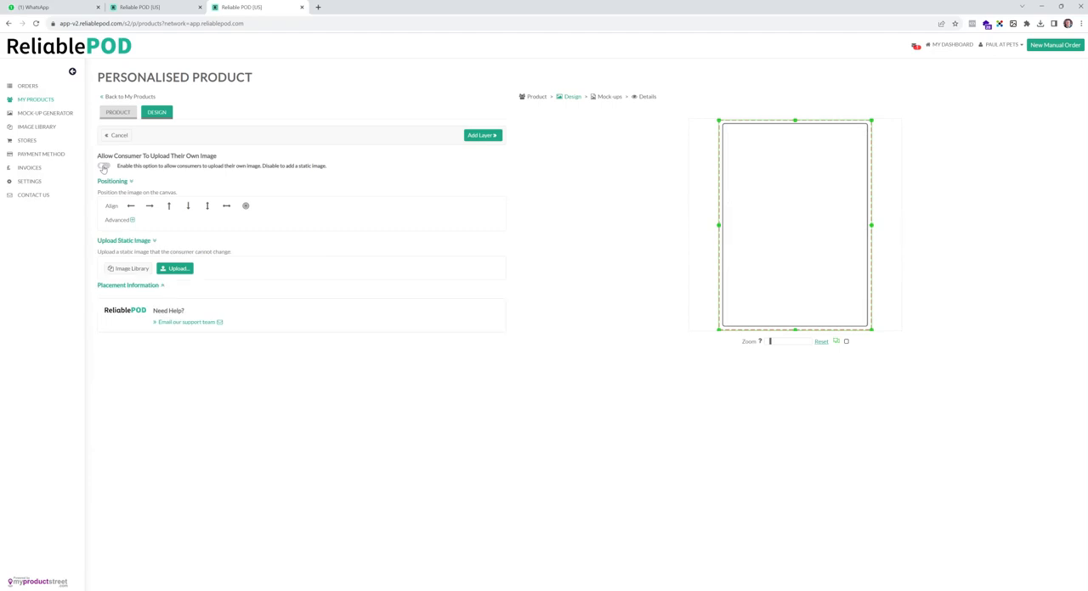
pyautogui.click(175, 268)
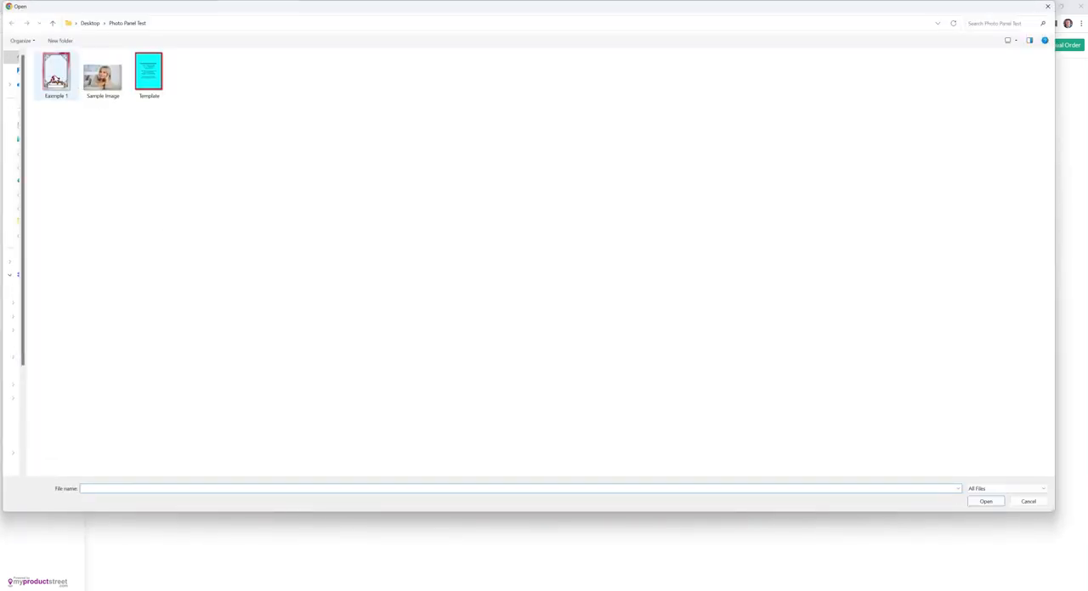
pyautogui.click(55, 78)
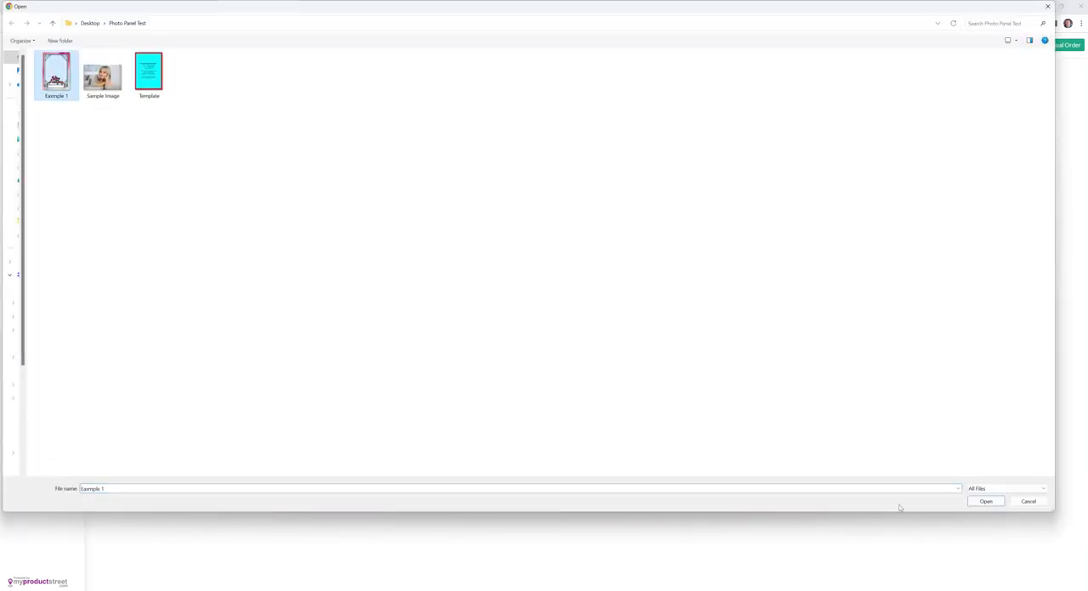
pyautogui.click(978, 501)
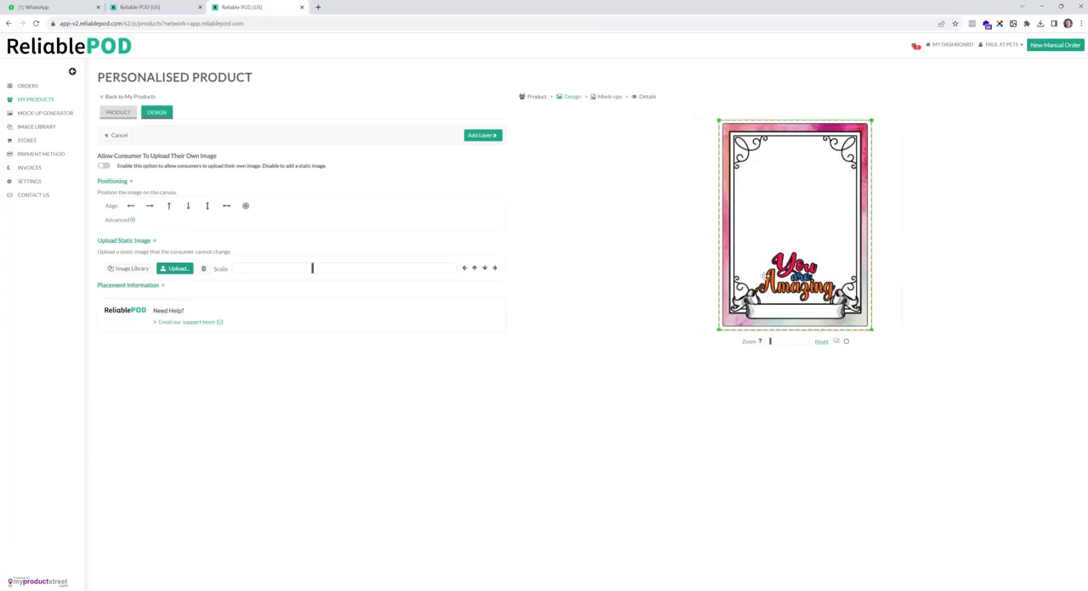
pyautogui.click(481, 135)
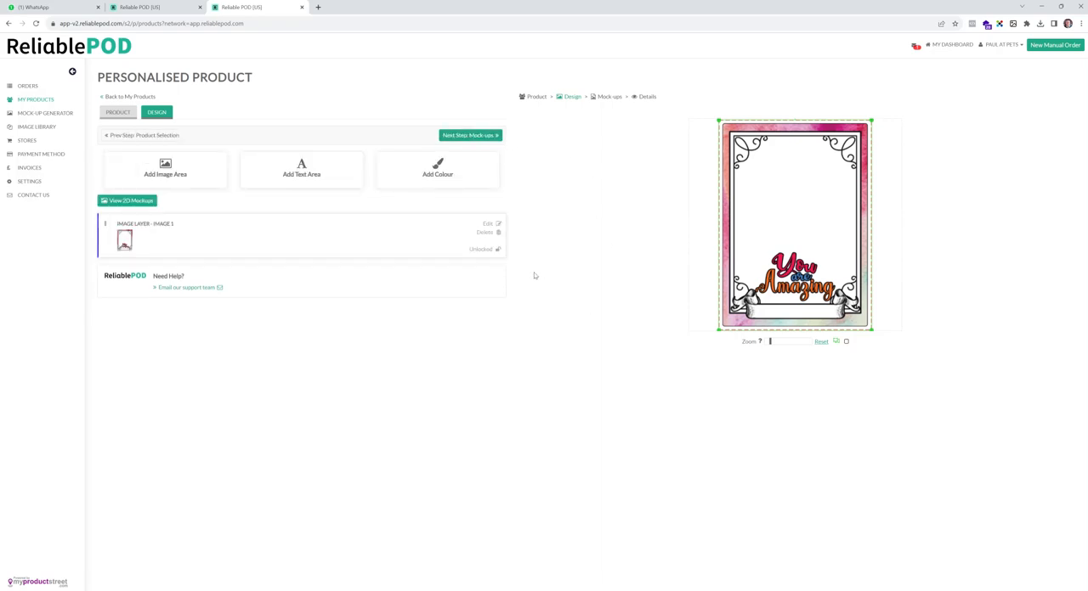
pyautogui.click(498, 250)
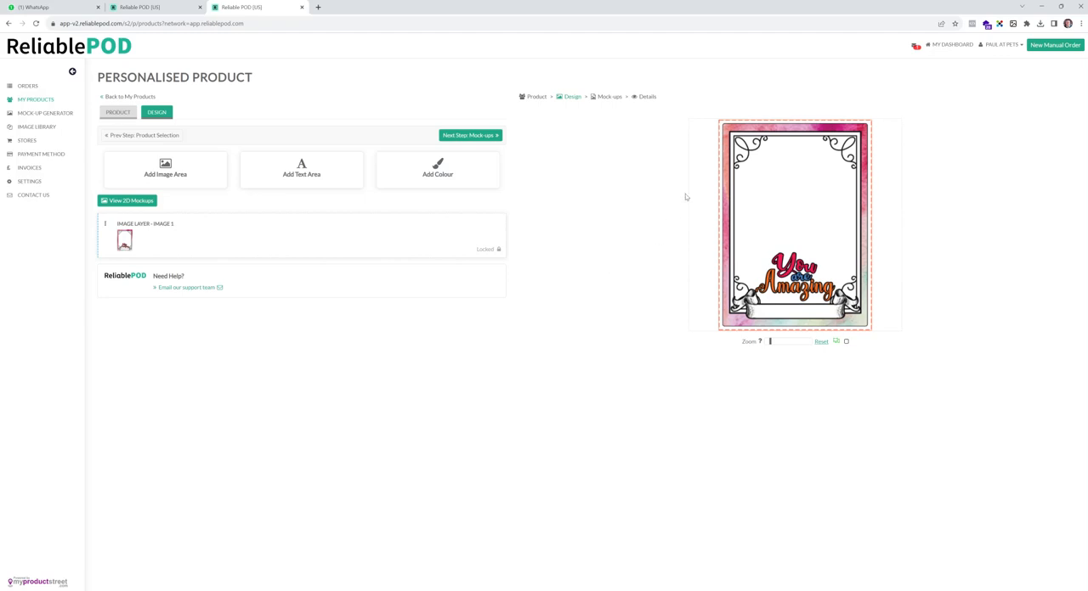
# - Add a consumer-uploadable image area and resize it to fit the frame's black border, ending at the top of the banner
pyautogui.click(202, 178)
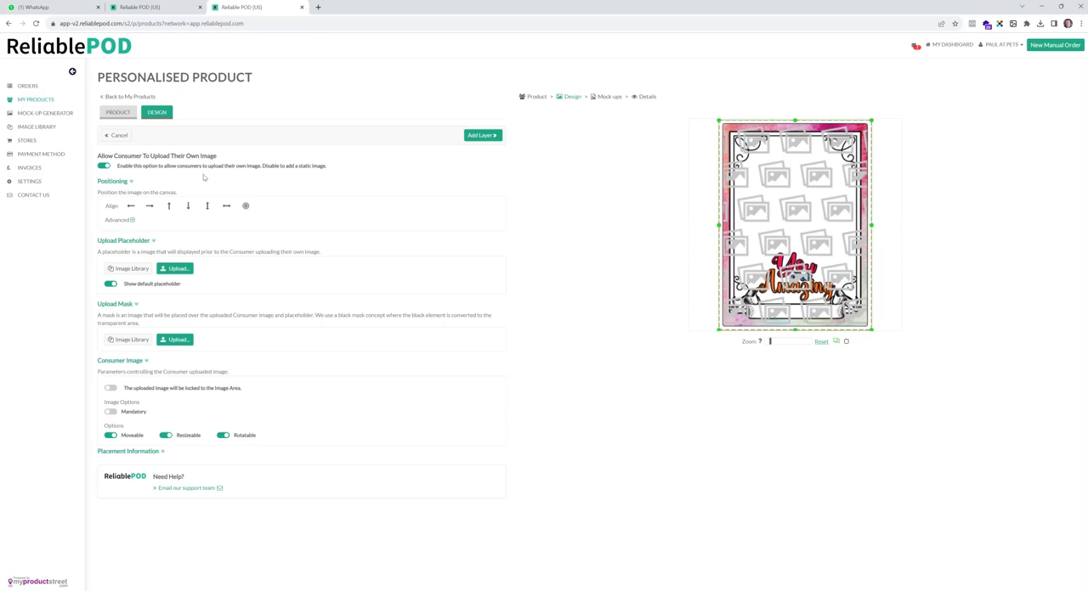
pyautogui.click(102, 167)
pyautogui.click(104, 167)
pyautogui.moveTo(718, 121); pyautogui.dragTo(727, 132)
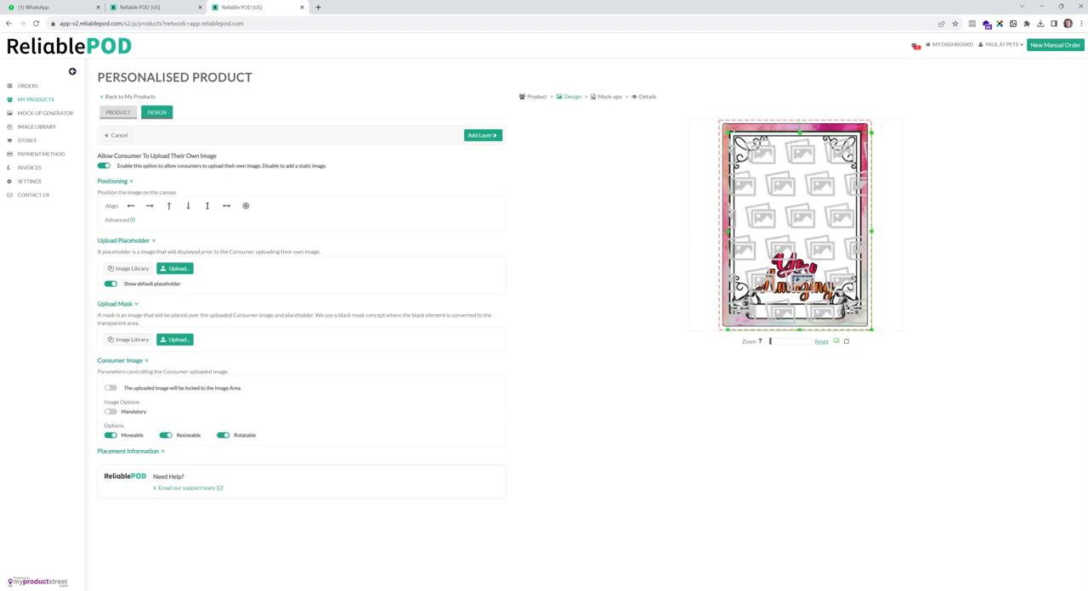
pyautogui.moveTo(799, 133); pyautogui.dragTo(800, 130)
pyautogui.moveTo(871, 230); pyautogui.dragTo(862, 230)
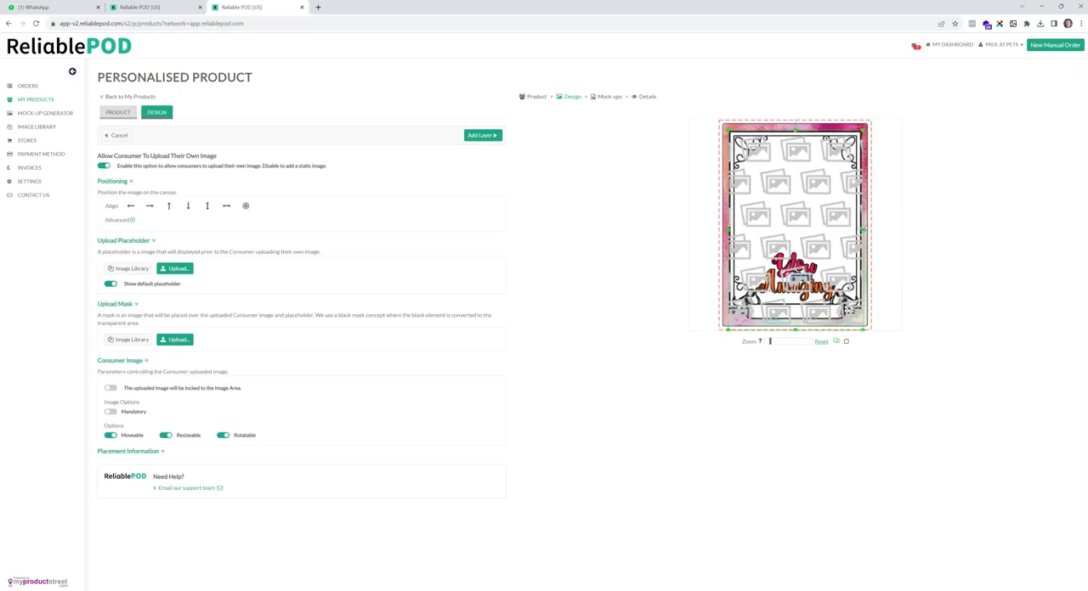
pyautogui.moveTo(795, 330); pyautogui.dragTo(796, 312)
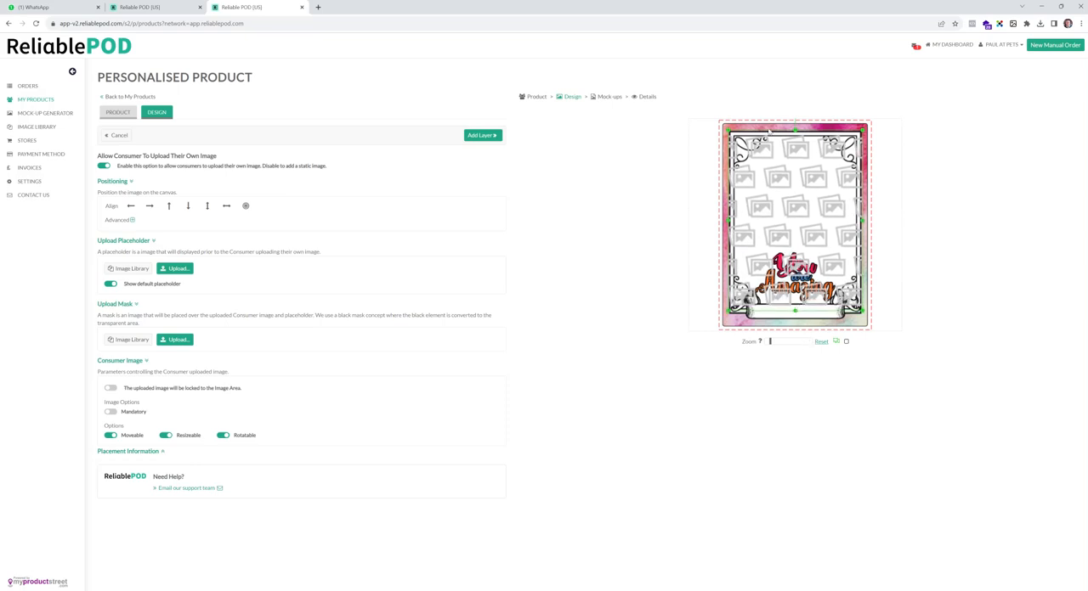
# - Try red and black for the canvas selection handles, and set their colour to blue
pyautogui.click(836, 343)
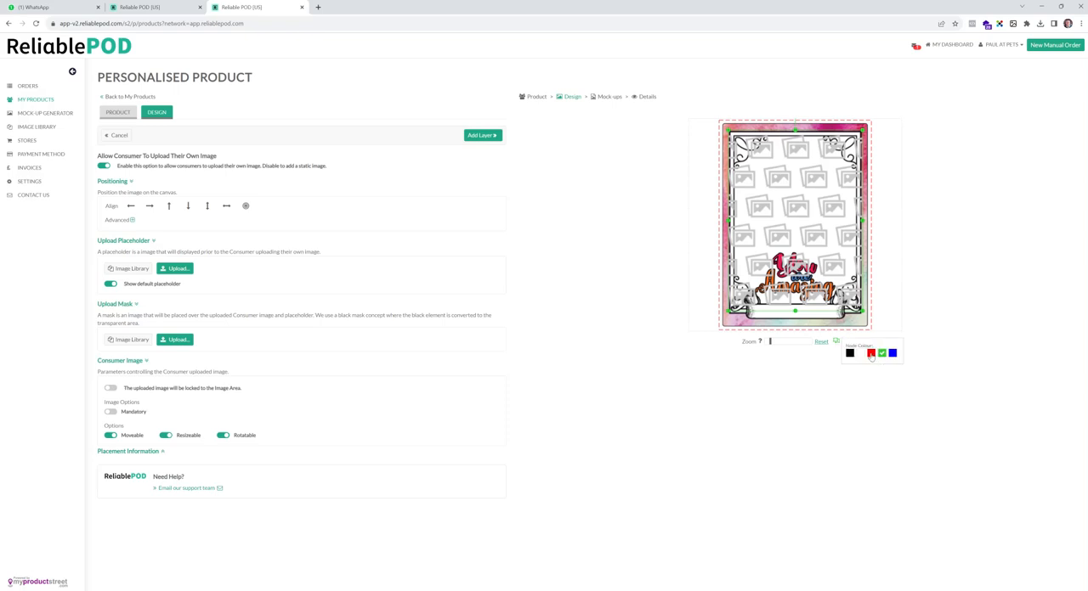
pyautogui.click(871, 357)
pyautogui.click(836, 342)
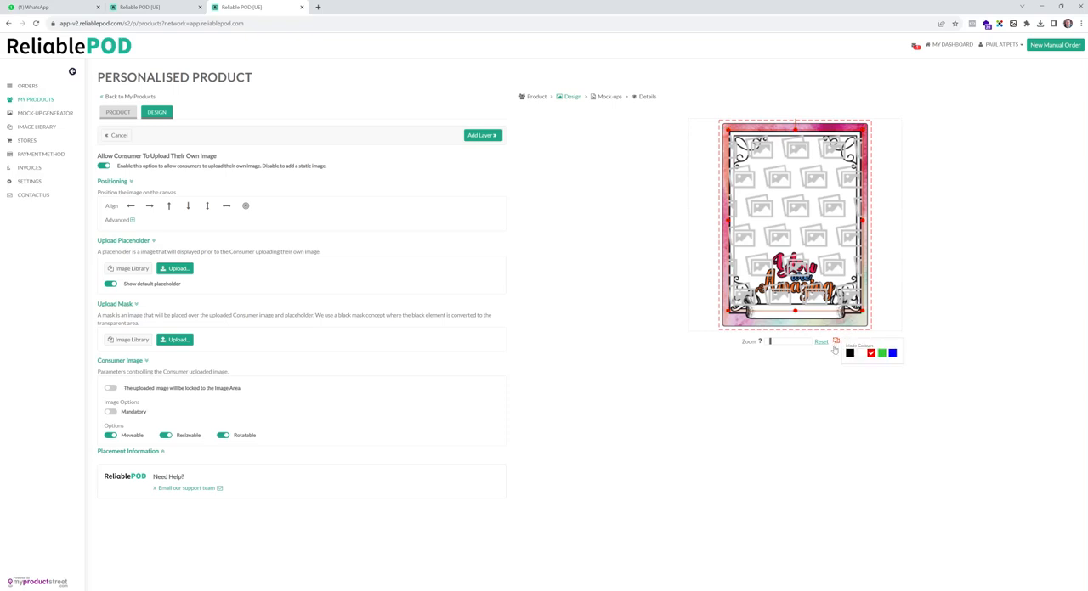
pyautogui.click(850, 353)
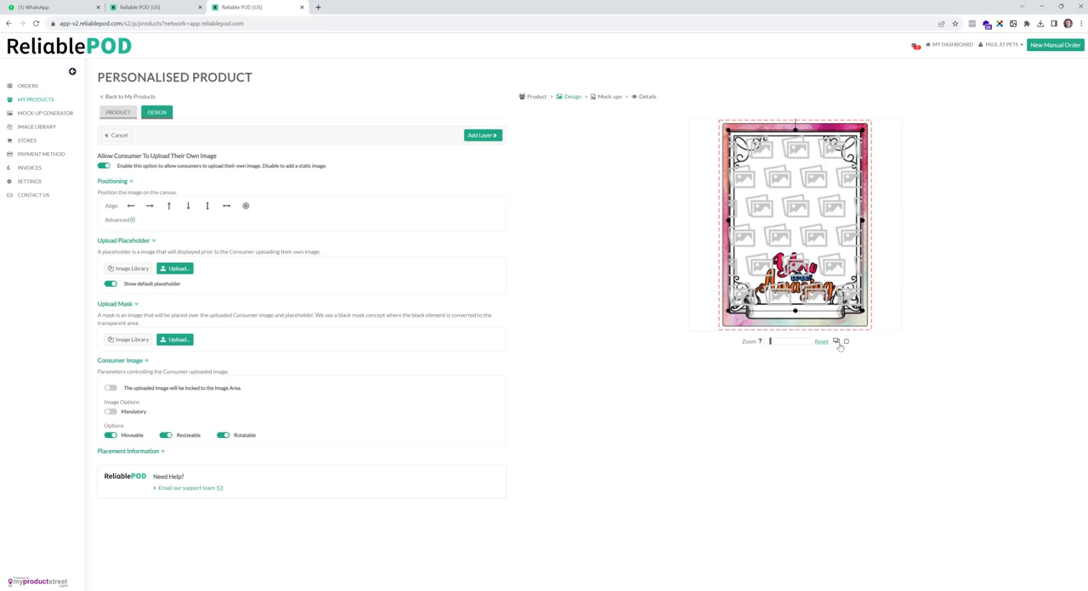
pyautogui.click(837, 341)
pyautogui.click(890, 354)
# - Add the image layer with Sample Image uploaded as its placeholder, and move it beneath the frame layer
pyautogui.click(177, 269)
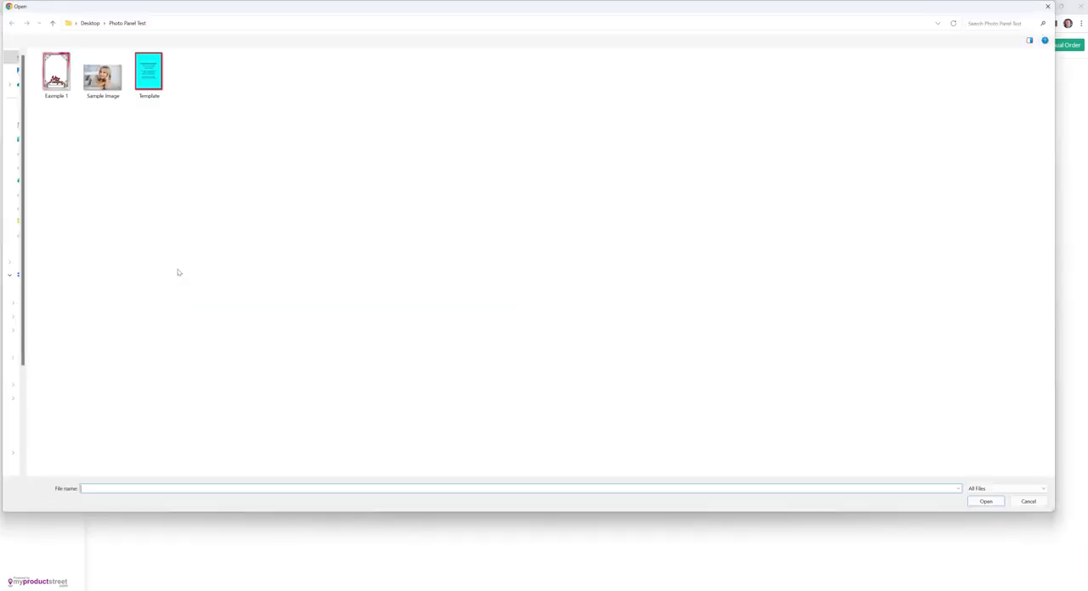
pyautogui.click(115, 88)
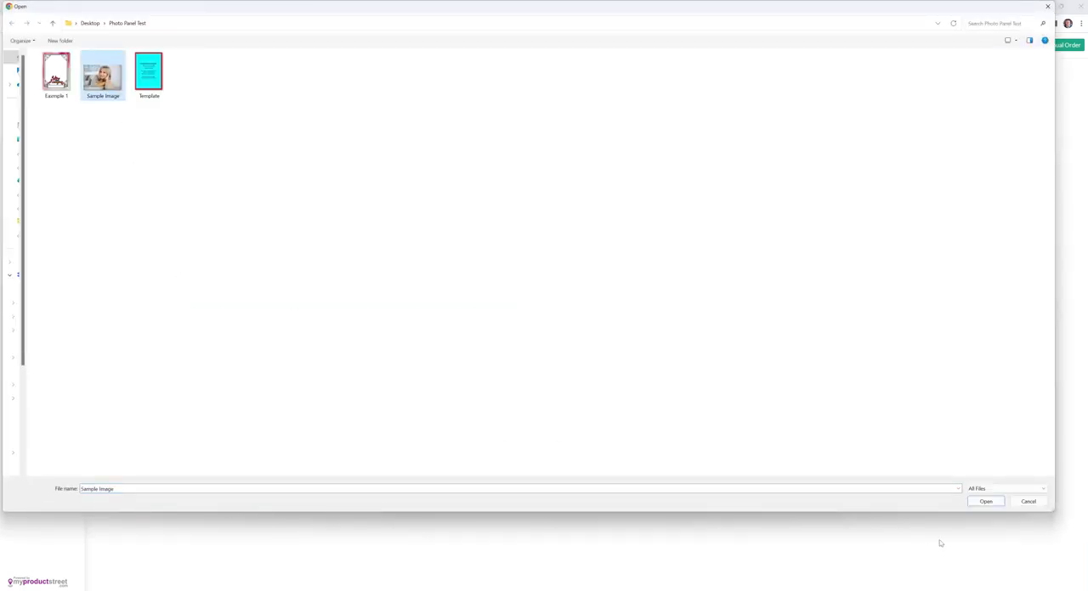
pyautogui.click(987, 506)
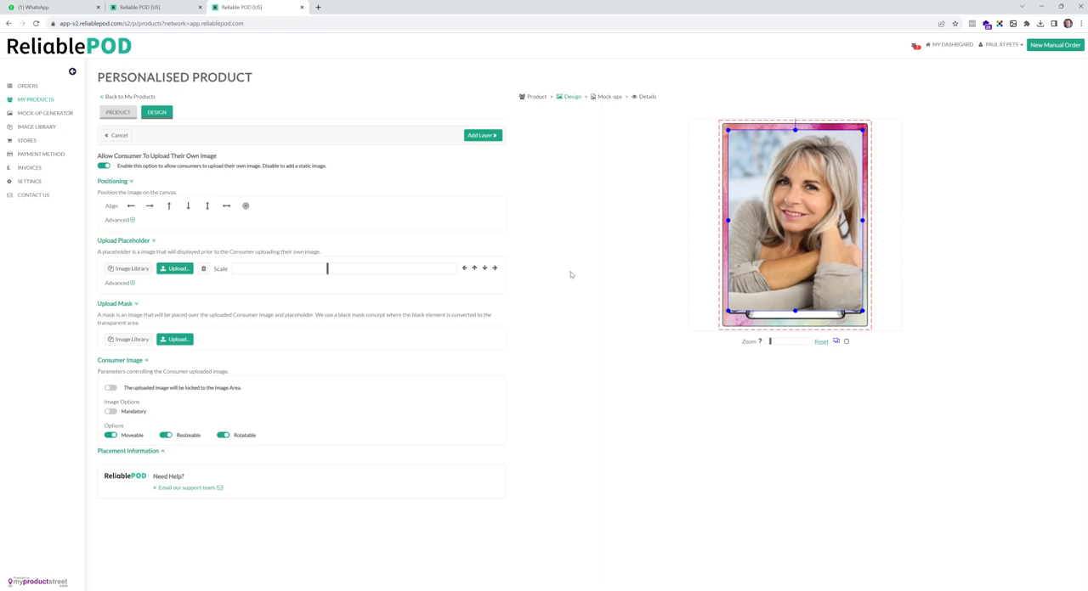
pyautogui.click(492, 136)
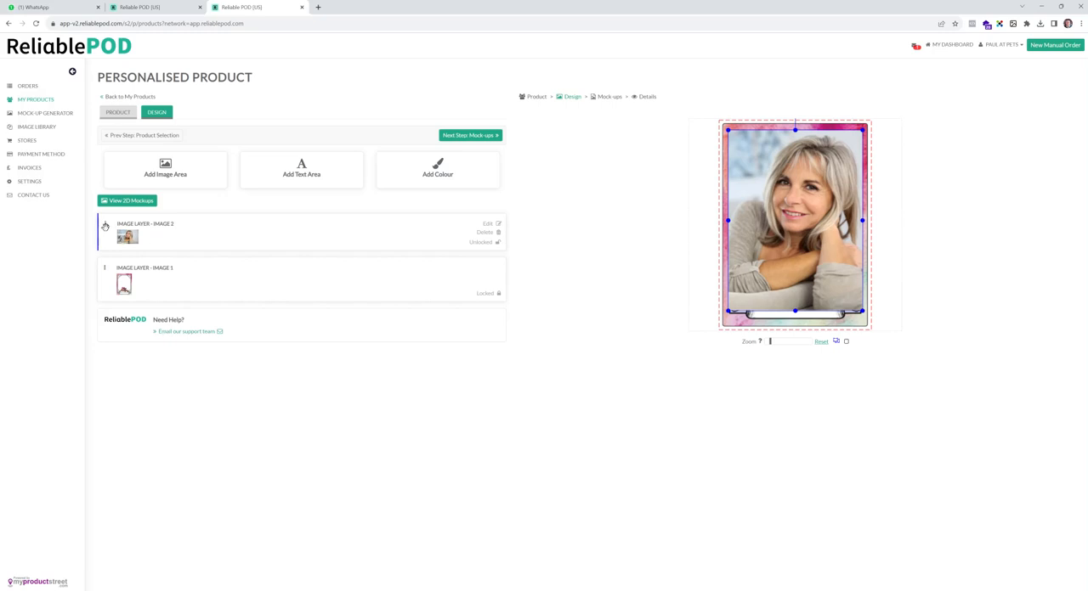
pyautogui.moveTo(105, 223); pyautogui.dragTo(99, 293)
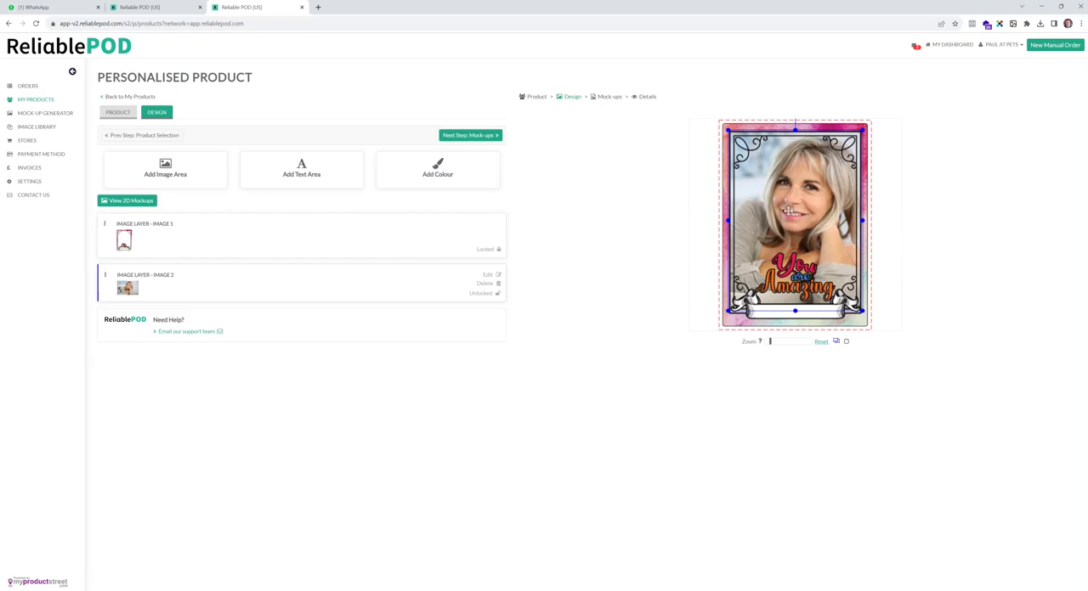
# - Offset the photo layer's placeholder to X -27, Y 10, make the consumer image mandatory and update the layer
pyautogui.click(280, 281)
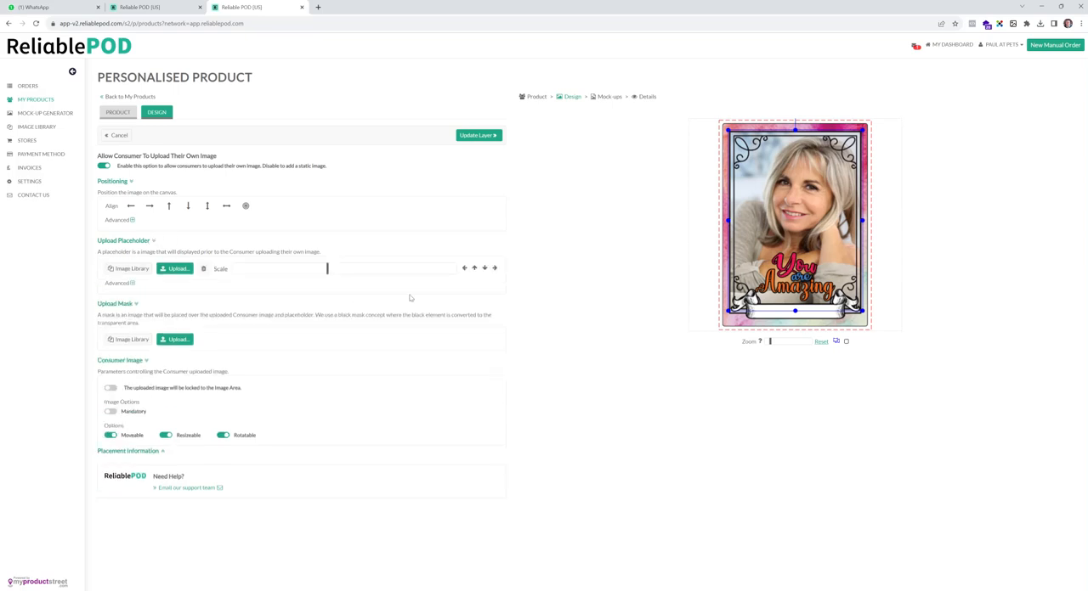
pyautogui.click(132, 284)
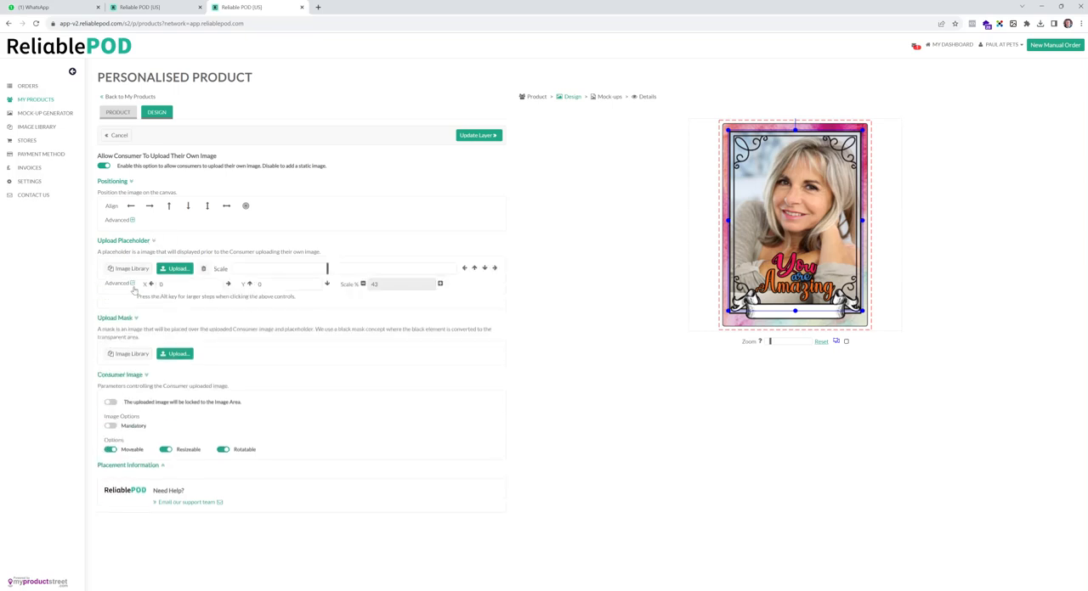
pyautogui.click(463, 268)
pyautogui.click(463, 269)
pyautogui.click(463, 269)
pyautogui.click(463, 269)
pyautogui.click(463, 268)
pyautogui.click(464, 269)
pyautogui.click(463, 269)
pyautogui.click(463, 268)
pyautogui.click(463, 269)
pyautogui.click(463, 268)
pyautogui.click(463, 269)
pyautogui.click(463, 268)
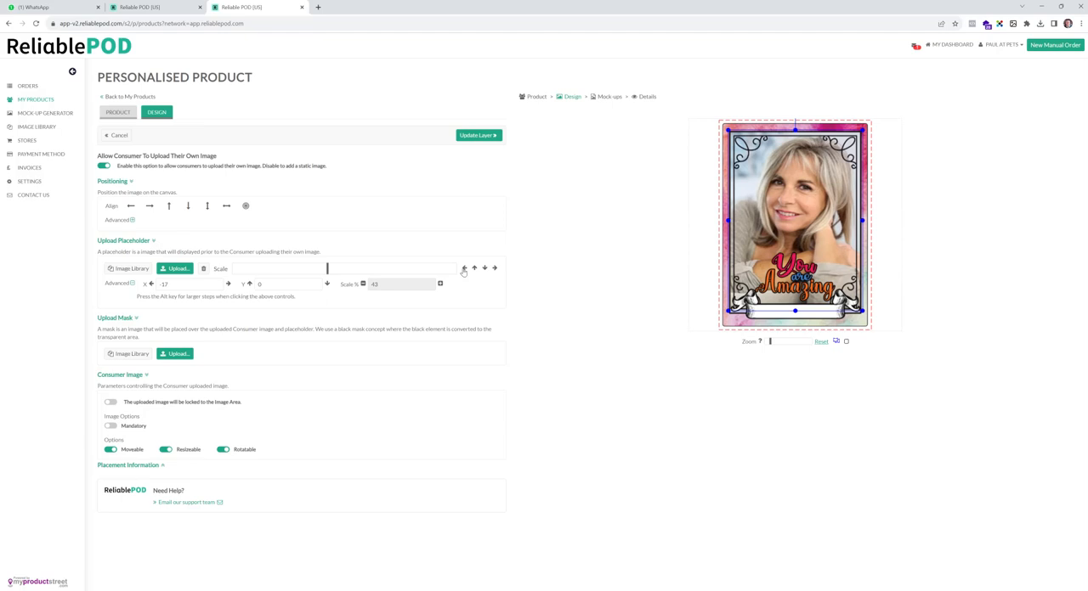
pyautogui.click(463, 268)
pyautogui.click(463, 268)
pyautogui.click(463, 269)
pyautogui.click(463, 269)
pyautogui.click(484, 268)
pyautogui.click(484, 269)
pyautogui.click(484, 269)
pyautogui.click(484, 269)
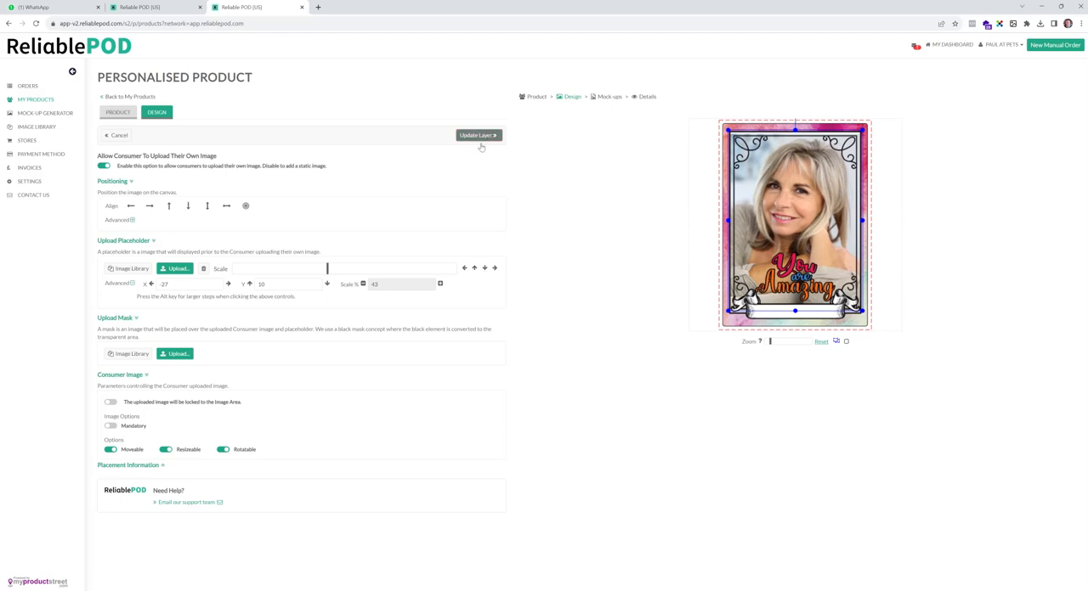
pyautogui.click(110, 427)
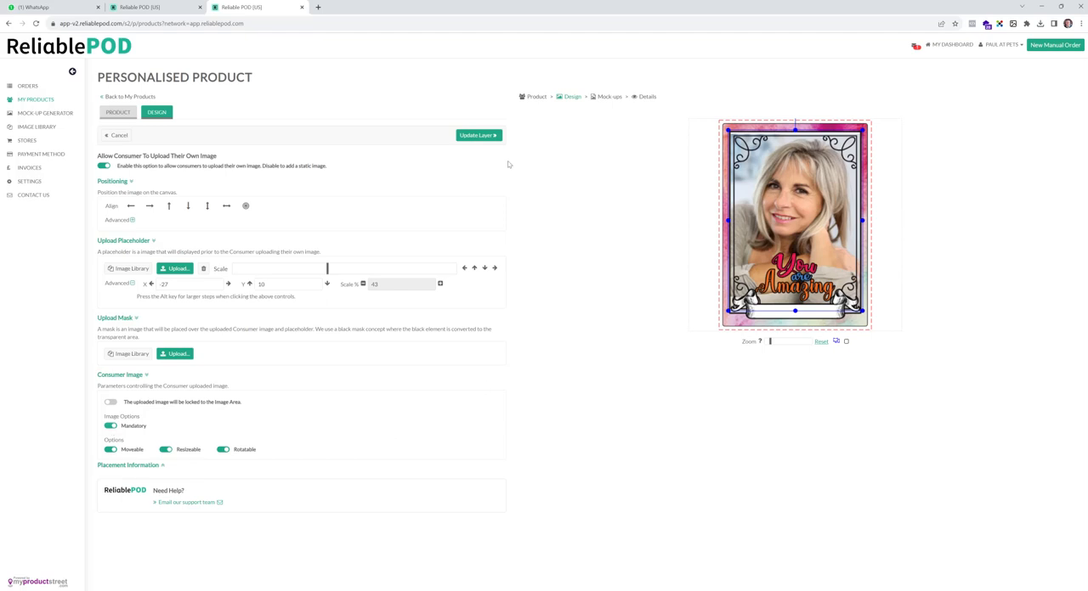
pyautogui.click(478, 136)
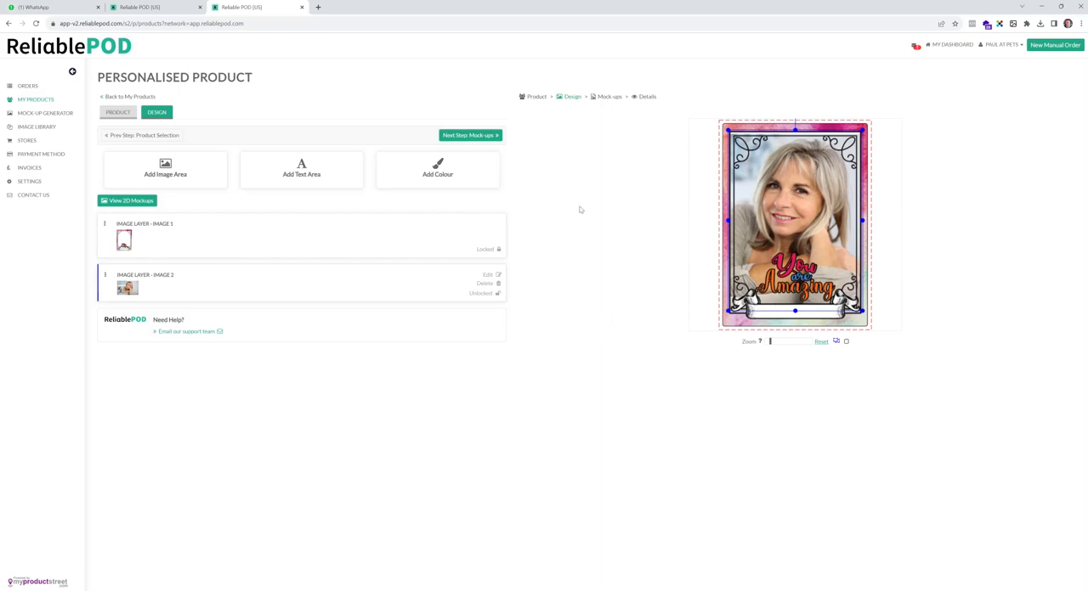
# - Add a consumer text area and fit it inside the banner at about X 250, Y 452, with width 184 and height 31
pyautogui.click(321, 174)
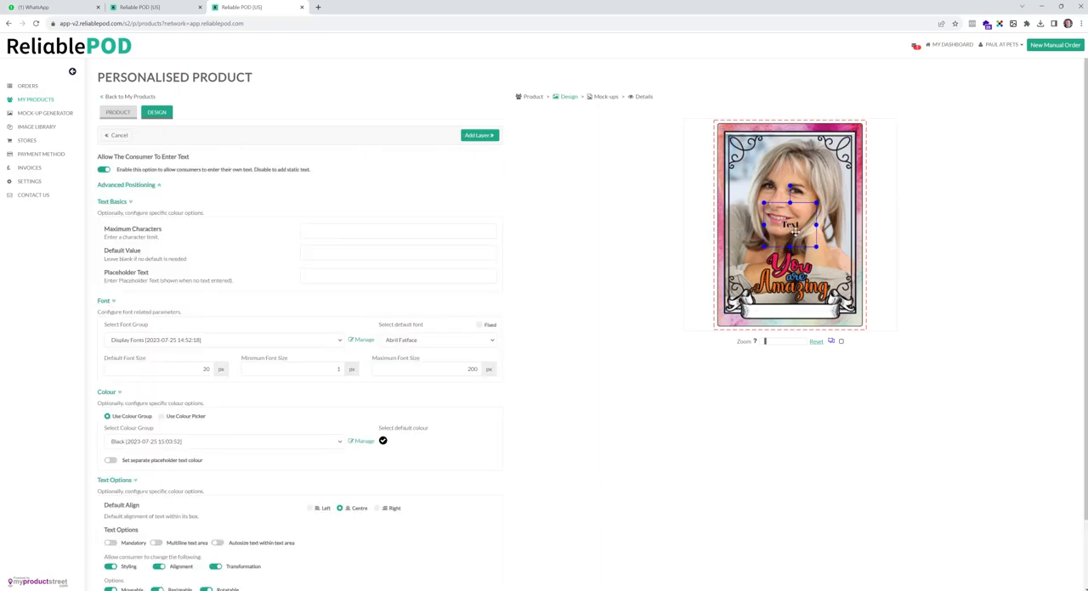
pyautogui.moveTo(796, 231); pyautogui.dragTo(832, 300)
pyautogui.moveTo(760, 299); pyautogui.dragTo(799, 315)
pyautogui.click(148, 186)
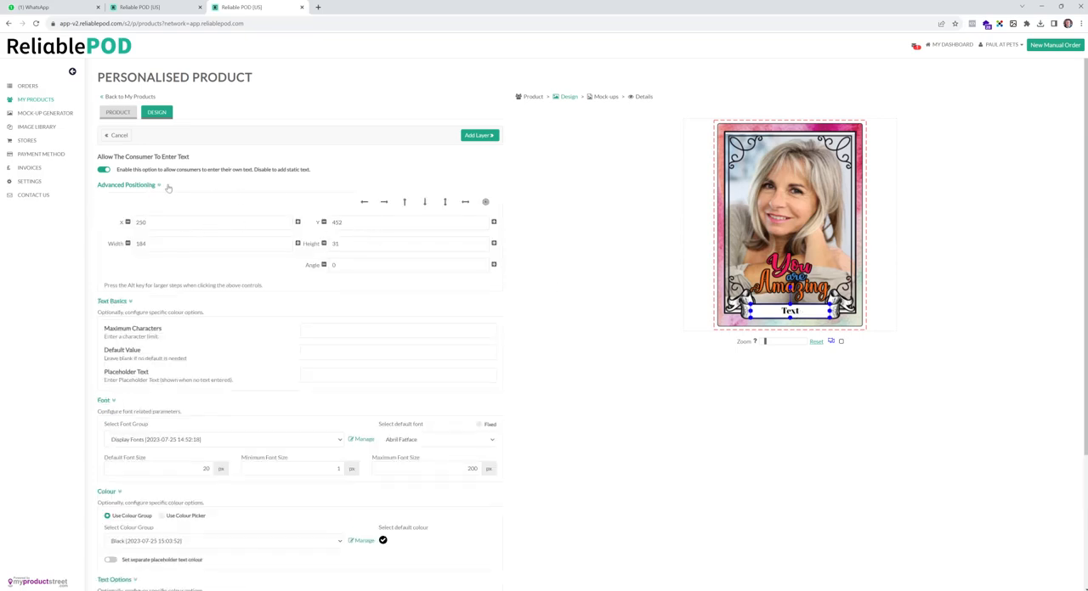
pyautogui.click(159, 185)
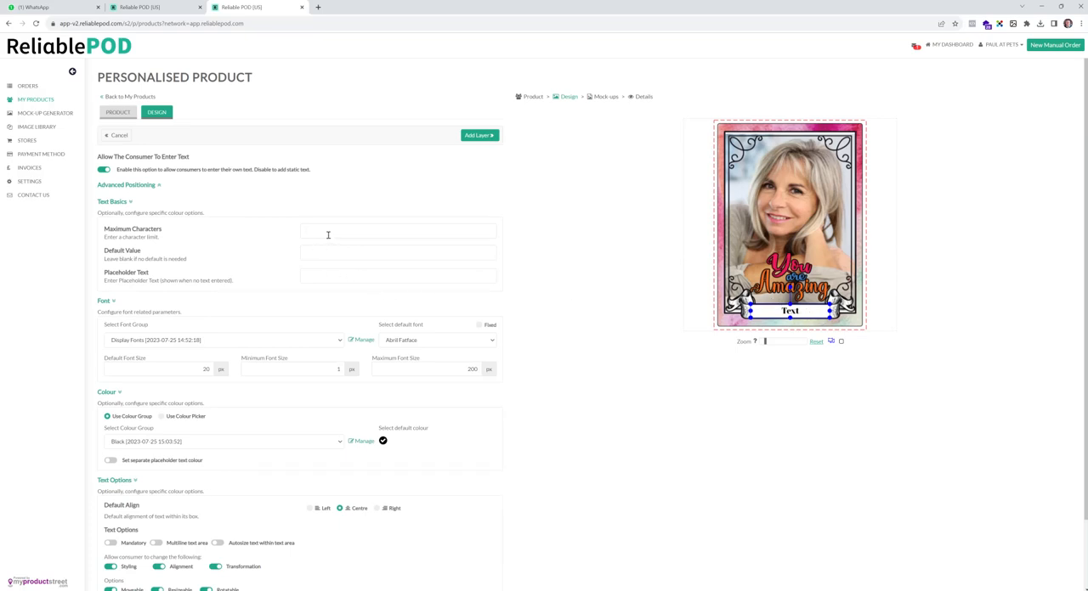
# - Set the text area's placeholder to "Enter Your Text Here" and its maximum characters to 18
pyautogui.click(342, 270)
pyautogui.write('Enter Your Text Here')
pyautogui.click(341, 226)
# - Choose Happy Monkey as the text area's default font
pyautogui.scroll(-1, 680, 210)
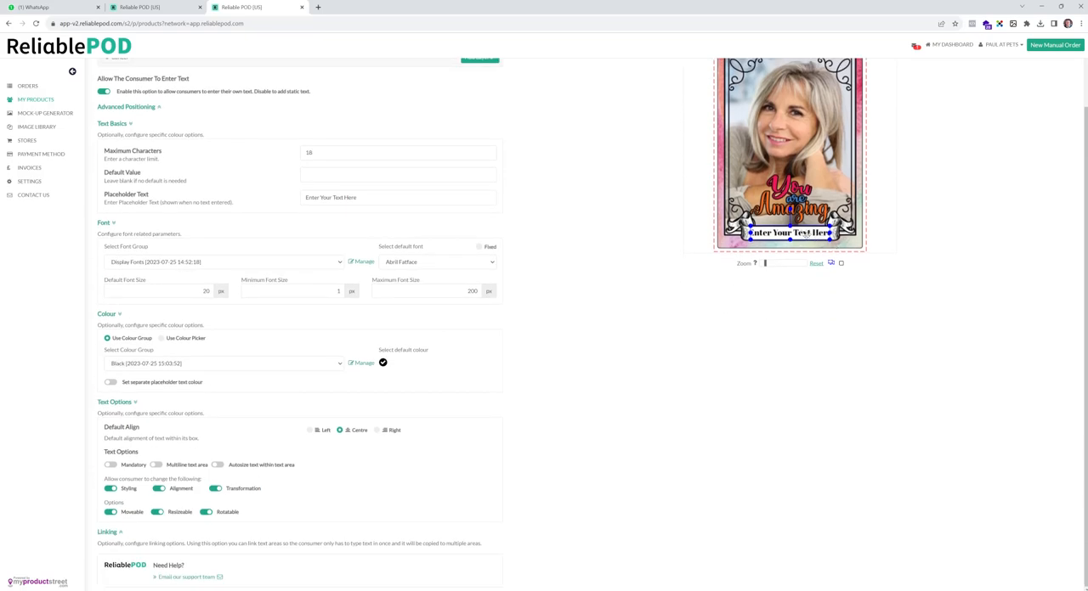
pyautogui.click(444, 259)
pyautogui.moveTo(495, 297); pyautogui.dragTo(496, 324)
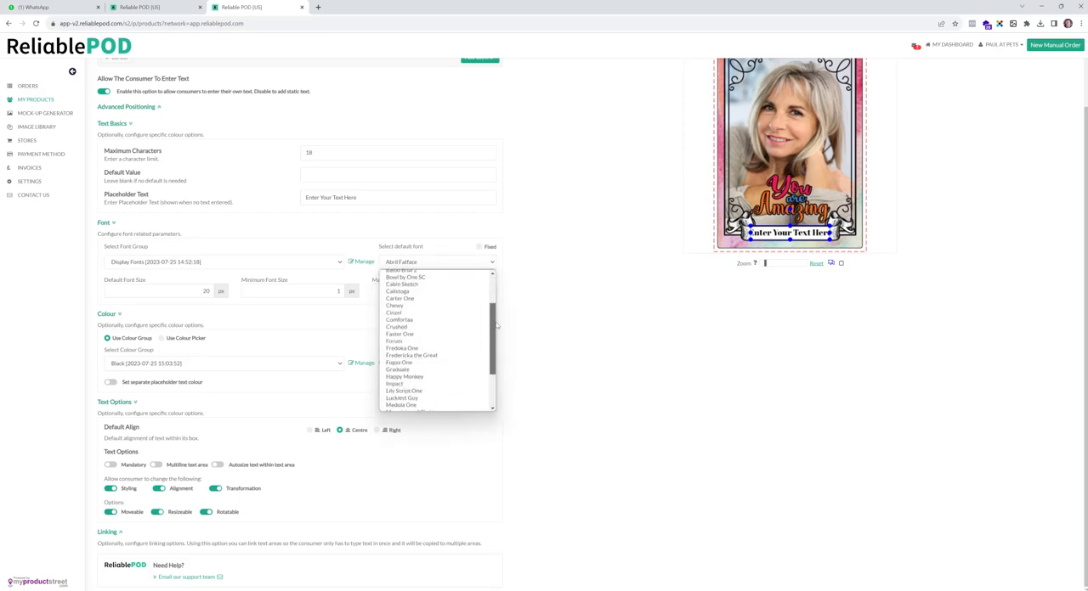
pyautogui.click(444, 379)
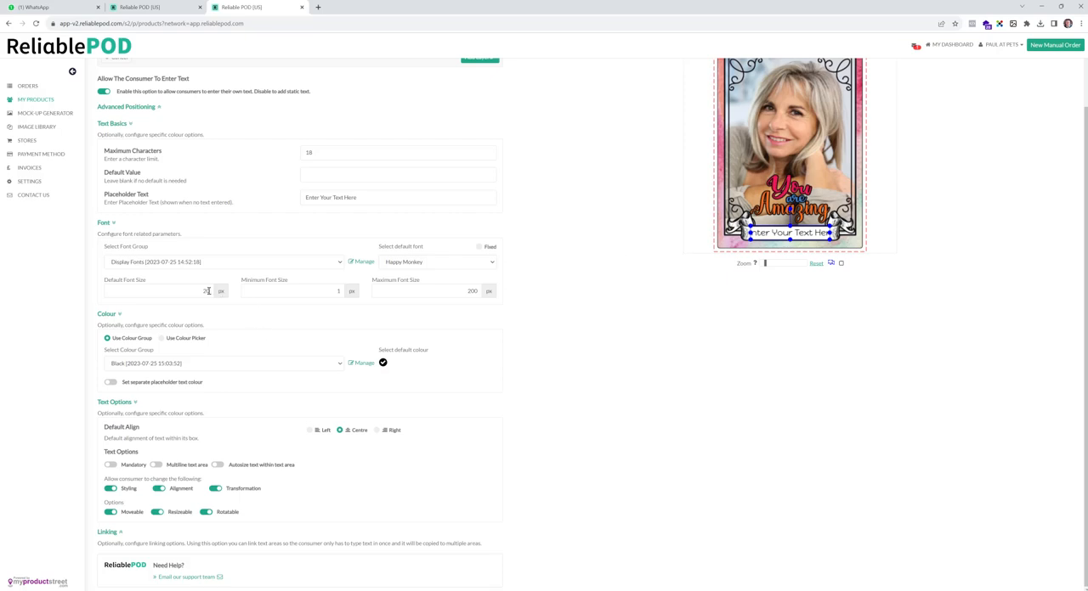
# - Set the text area's default and maximum font sizes to 16 px and make the default font fixed
pyautogui.moveTo(180, 290); pyautogui.dragTo(227, 330)
pyautogui.write('16')
pyautogui.doubleClick(468, 290)
pyautogui.write('16')
# - Check the colour groups available for the text area, keeping the current Black group
pyautogui.click(161, 363)
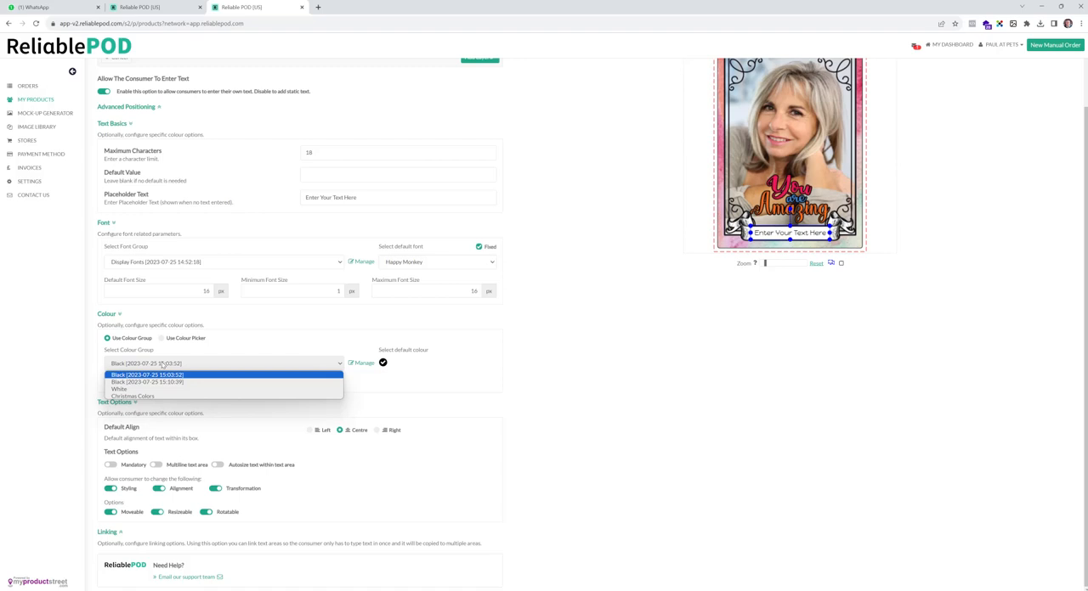
pyautogui.click(162, 364)
pyautogui.scroll(1, 409, 436)
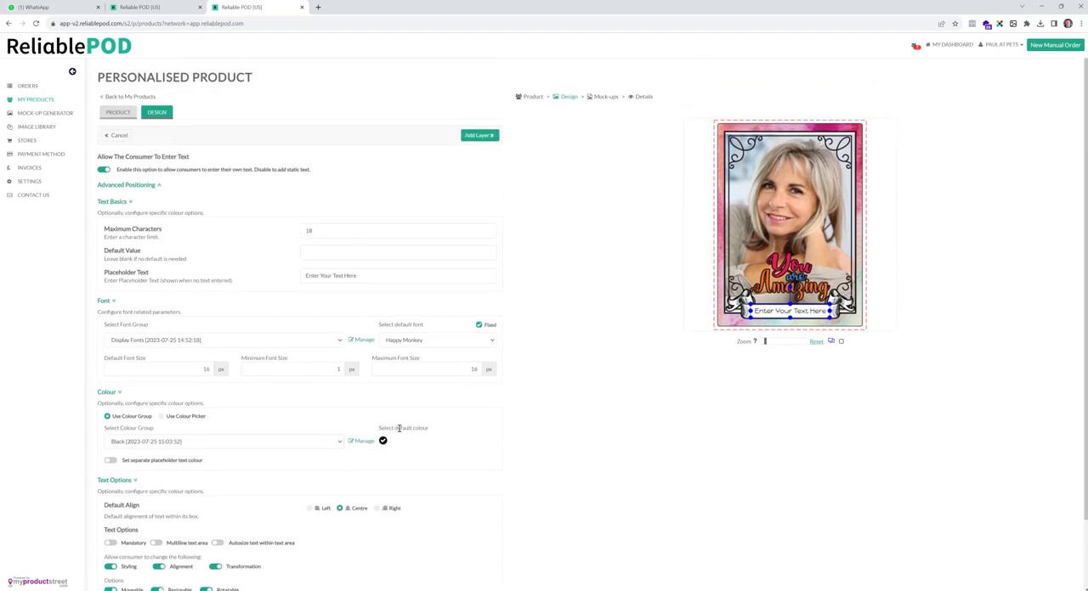
# - Make the text area mandatory and stop consumers from changing its styling, alignment and transformation
pyautogui.scroll(-1, 398, 428)
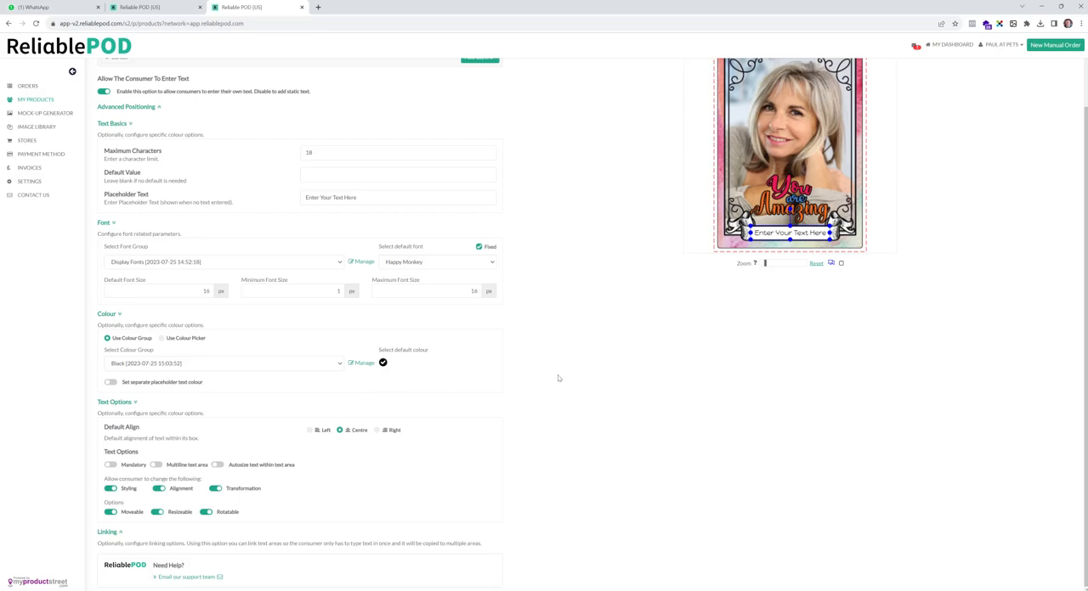
pyautogui.scroll(1, 145, 466)
pyautogui.scroll(-1, 146, 466)
pyautogui.click(110, 466)
pyautogui.click(110, 489)
pyautogui.click(159, 488)
pyautogui.click(216, 488)
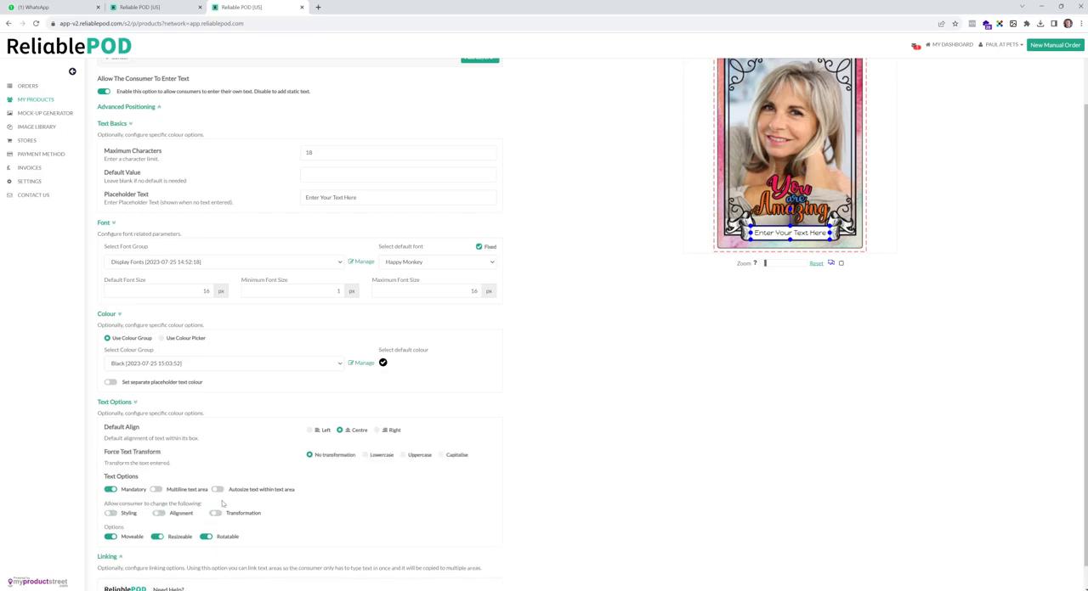
# - Turn off the Moveable and Rotatable options for the text area
pyautogui.click(207, 538)
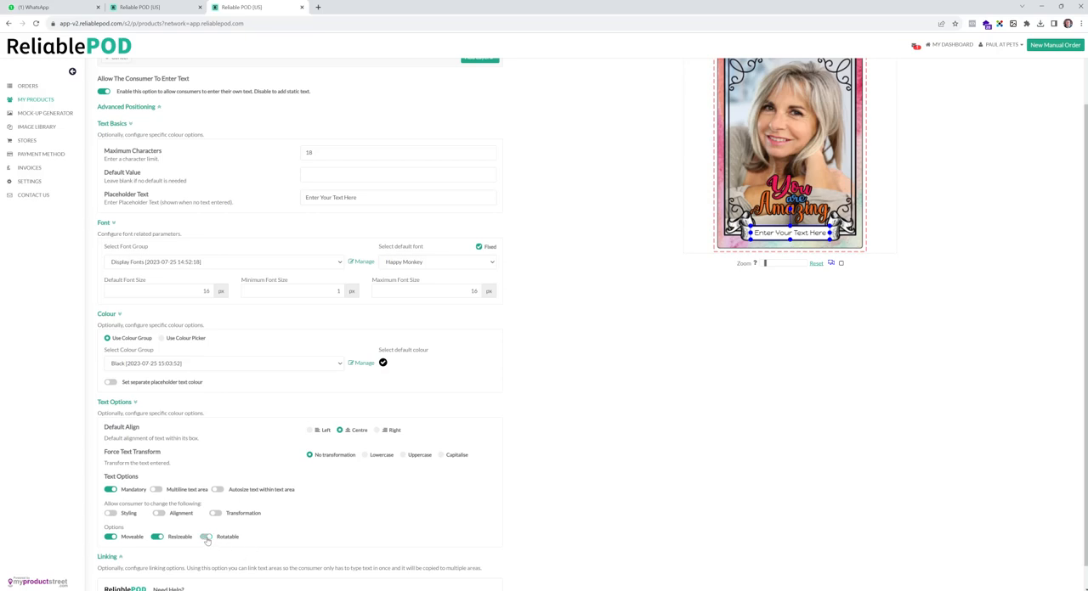
pyautogui.click(107, 541)
pyautogui.click(156, 540)
pyautogui.scroll(-1, 531, 433)
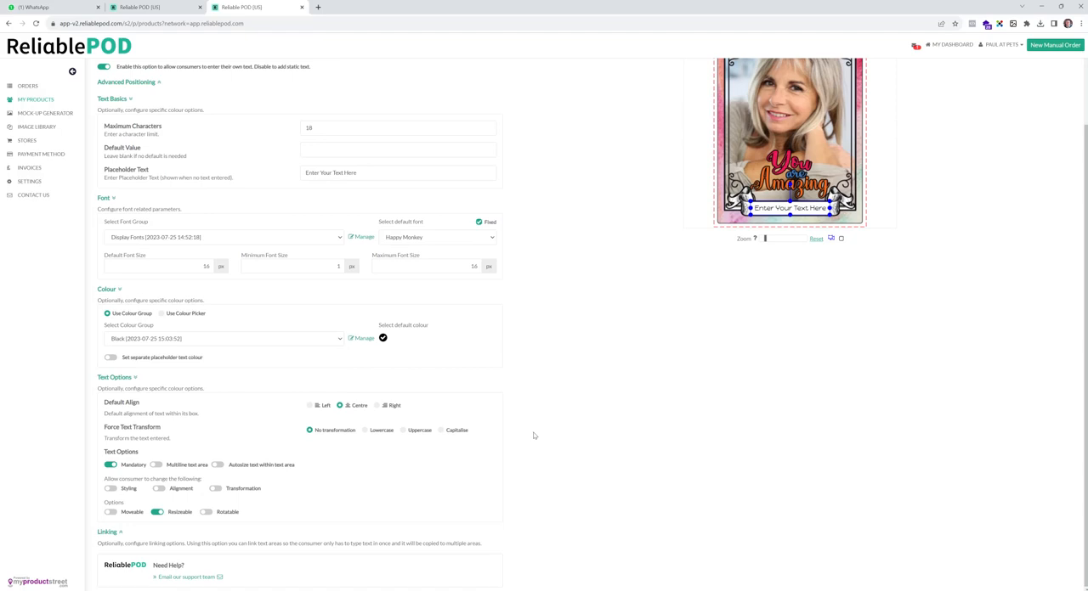
# - Add the text layer to the design and continue to the mock-ups, confirming the design statement
pyautogui.scroll(3, 534, 436)
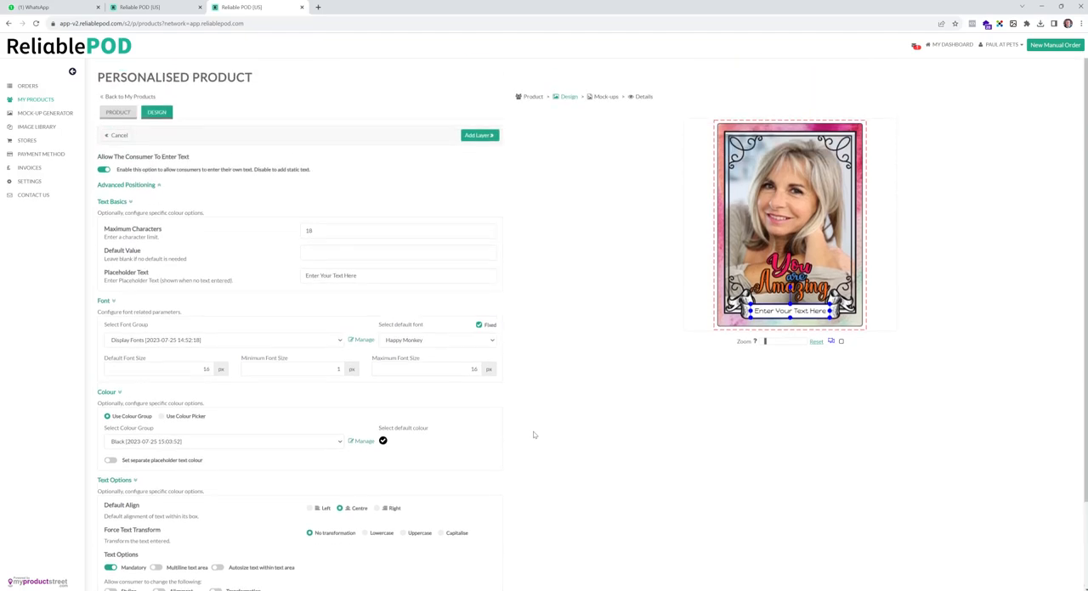
pyautogui.click(483, 138)
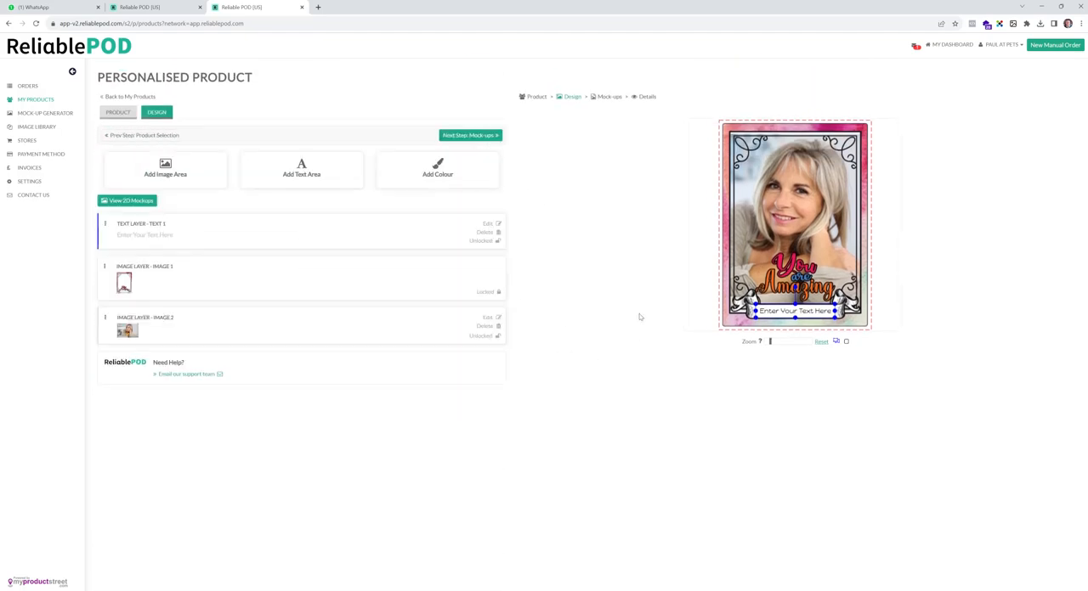
pyautogui.click(495, 138)
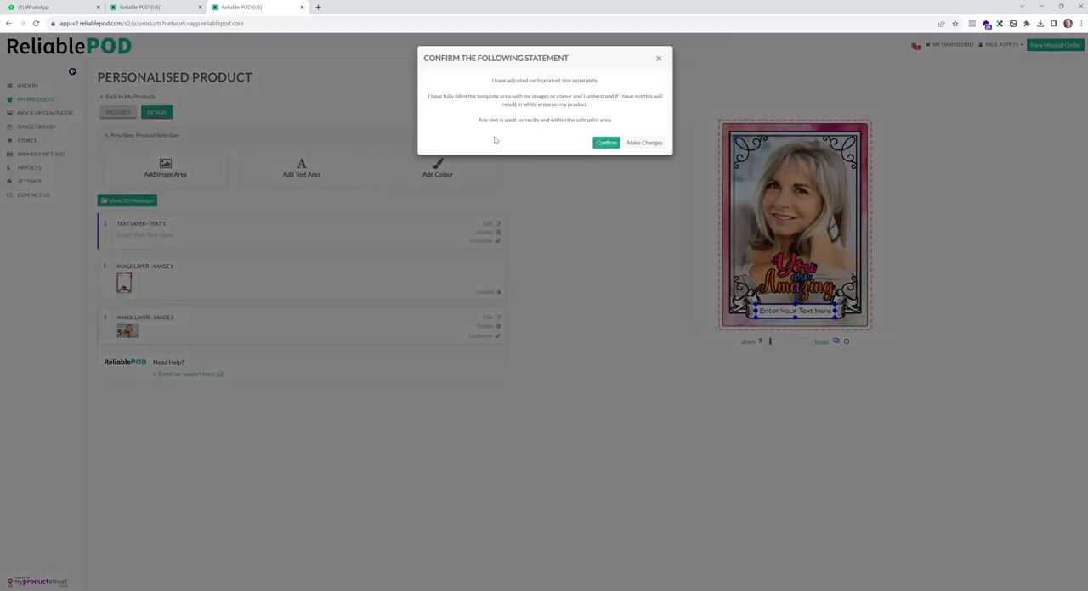
pyautogui.click(606, 142)
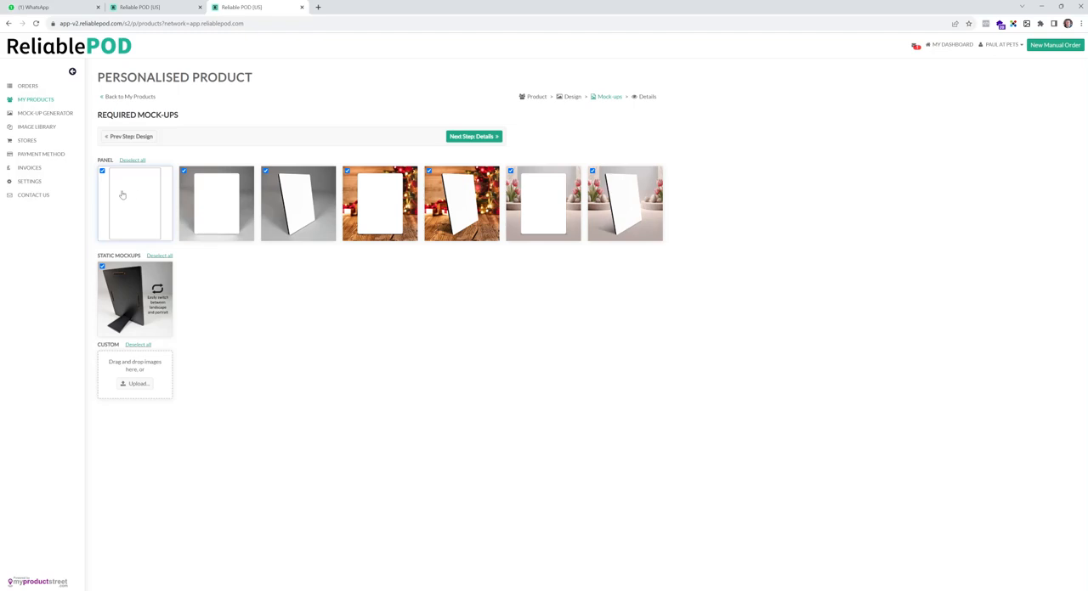
# - Exclude the plain white-background panel mock-up and continue to the product details
pyautogui.click(109, 177)
pyautogui.click(121, 189)
pyautogui.click(489, 138)
pyautogui.click(496, 139)
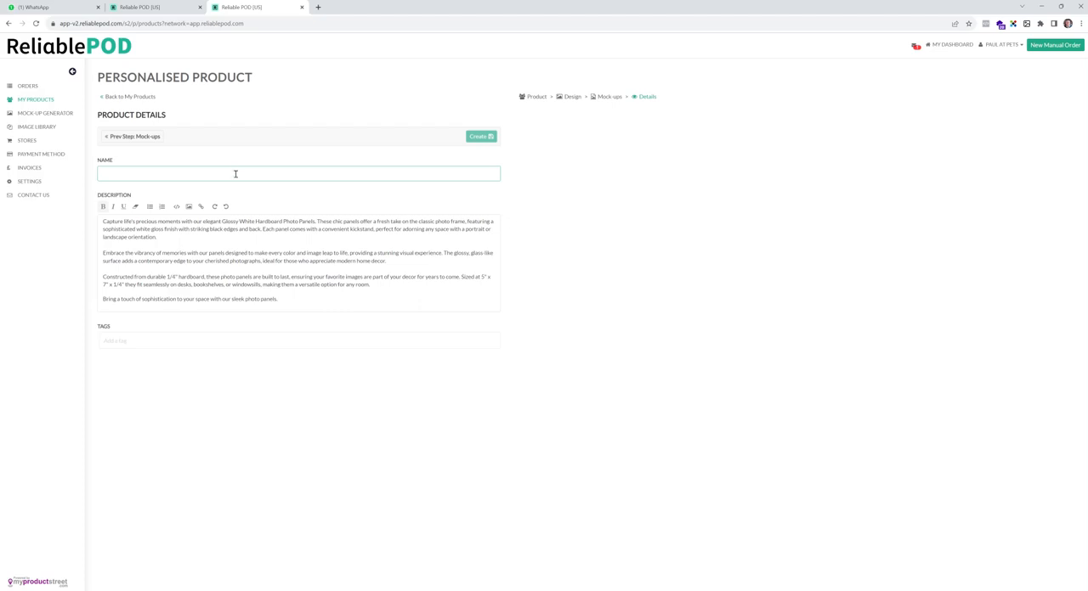
# - Name the product "1 Test Photo Panel" and create it with the supplied description
pyautogui.write('1 Test Photo Panel')
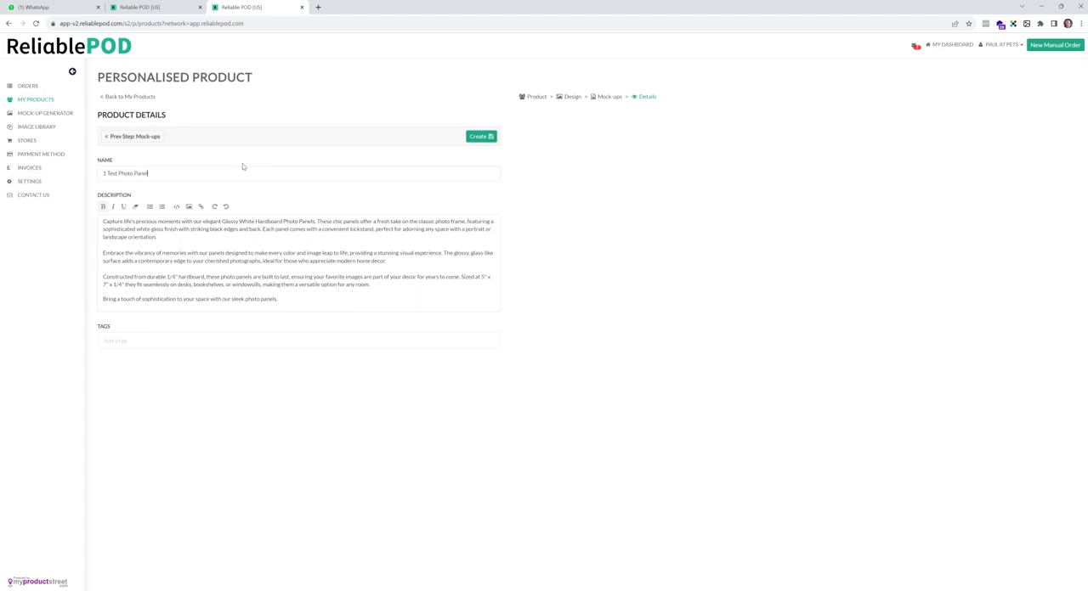
pyautogui.click(155, 336)
pyautogui.moveTo(289, 300); pyautogui.dragTo(98, 219)
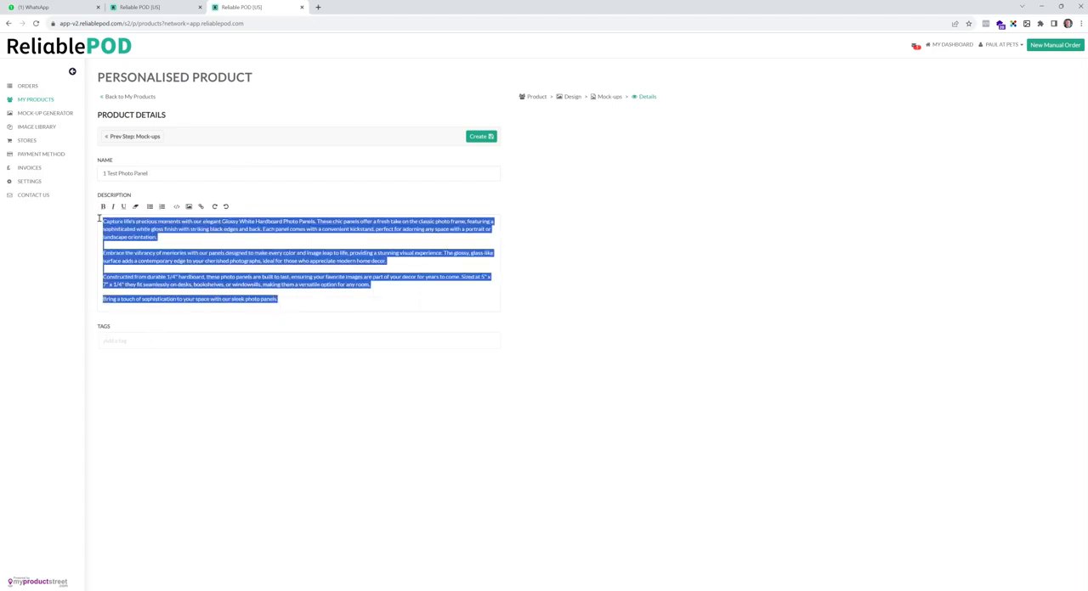
pyautogui.click(231, 262)
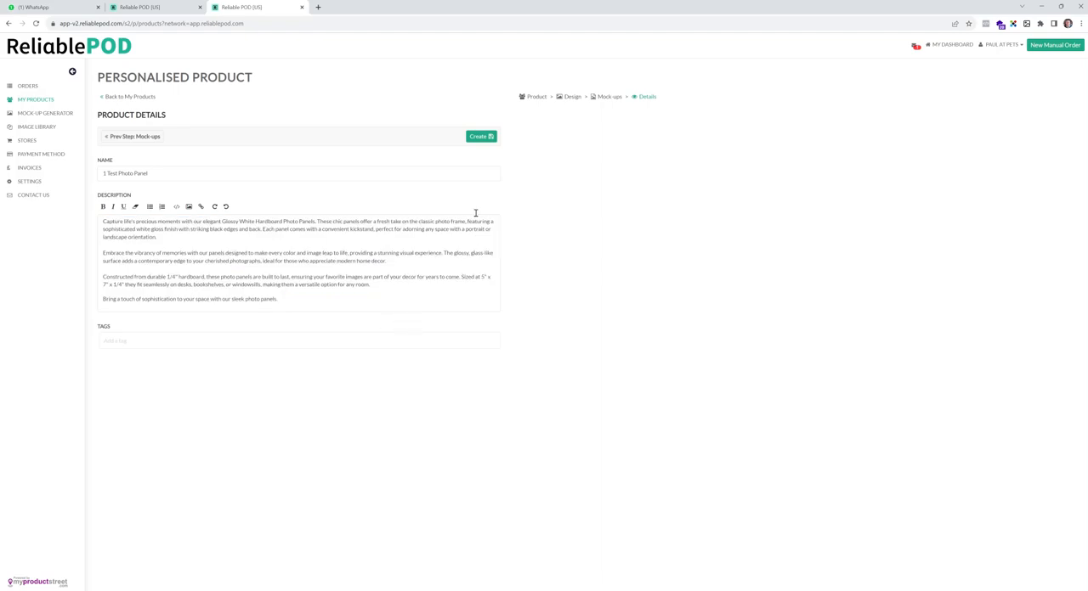
pyautogui.click(483, 137)
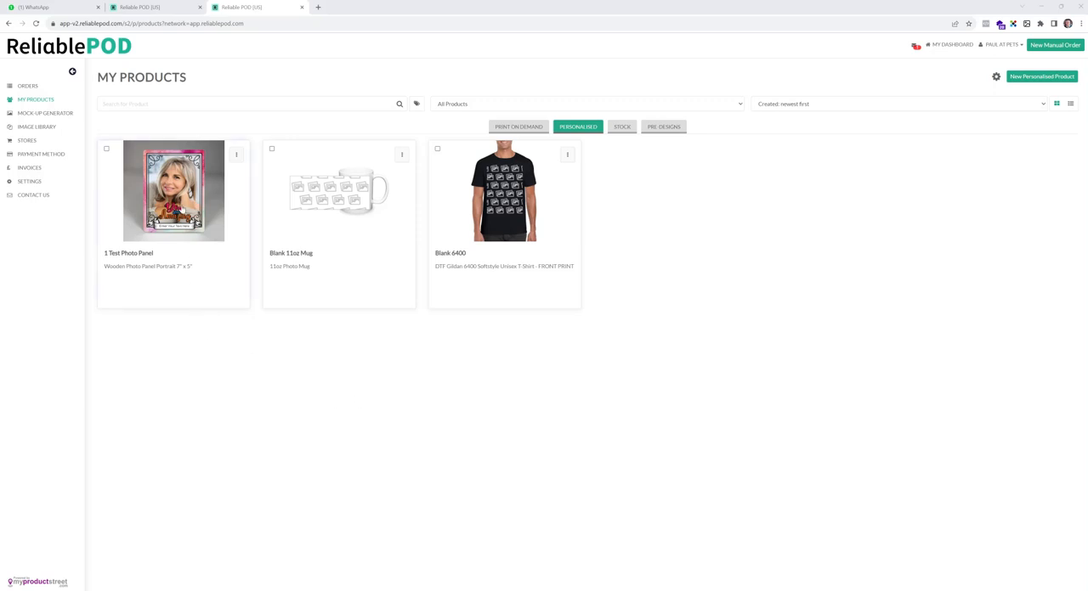
# - View the front mock-up of 1 Test Photo Panel and return to the personalised products list
pyautogui.click(181, 209)
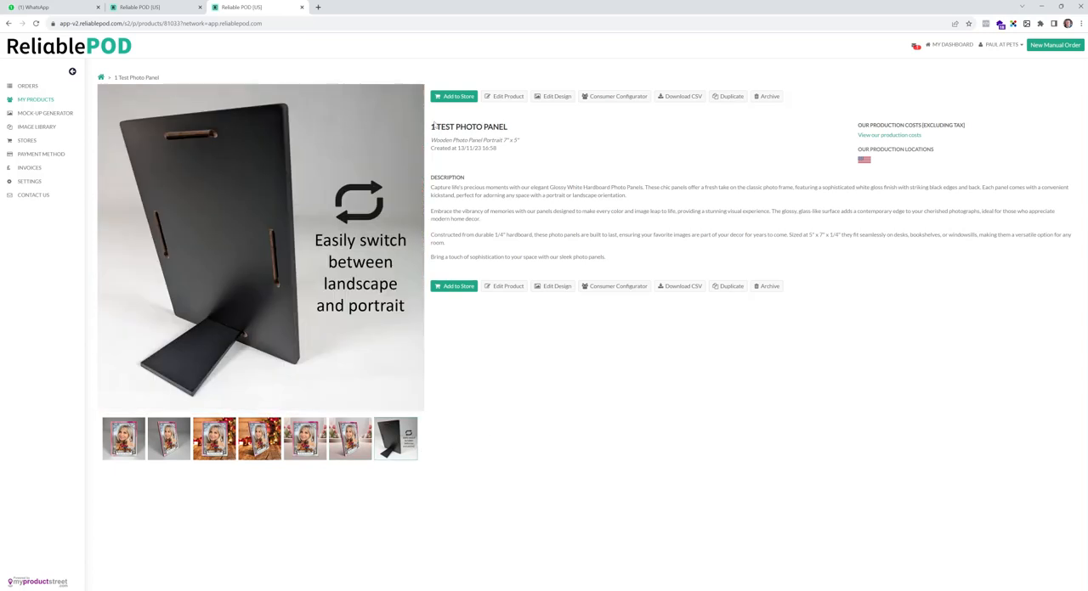
pyautogui.click(134, 428)
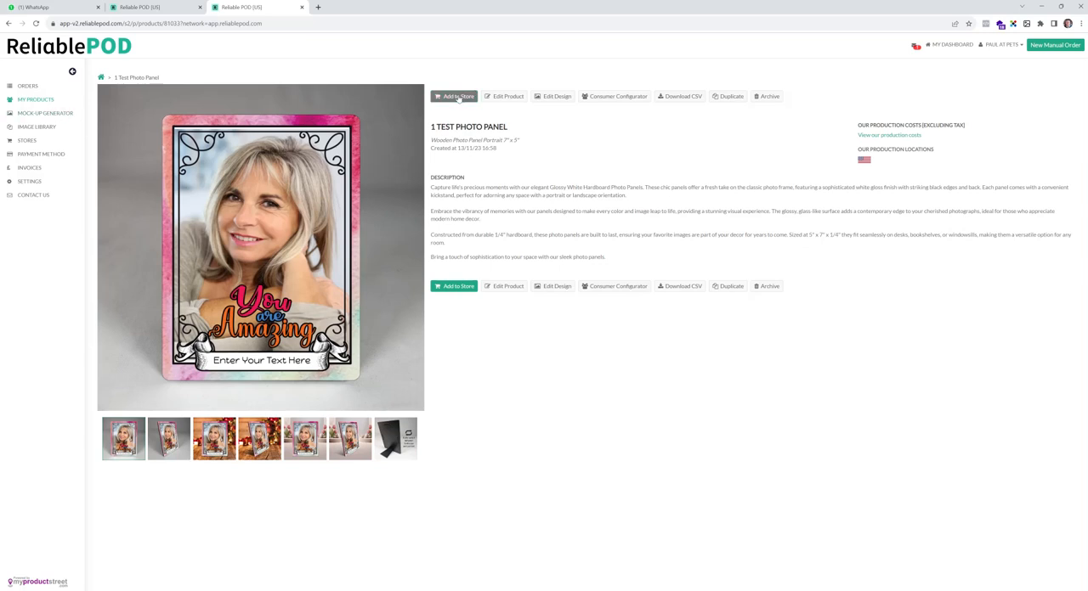
pyautogui.click(45, 100)
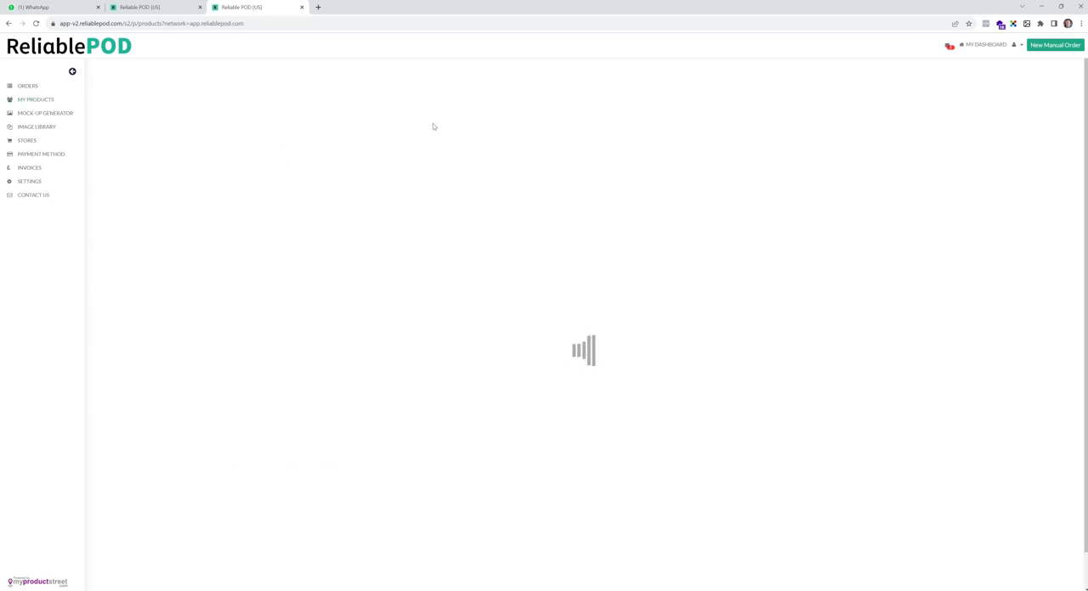
pyautogui.click(571, 126)
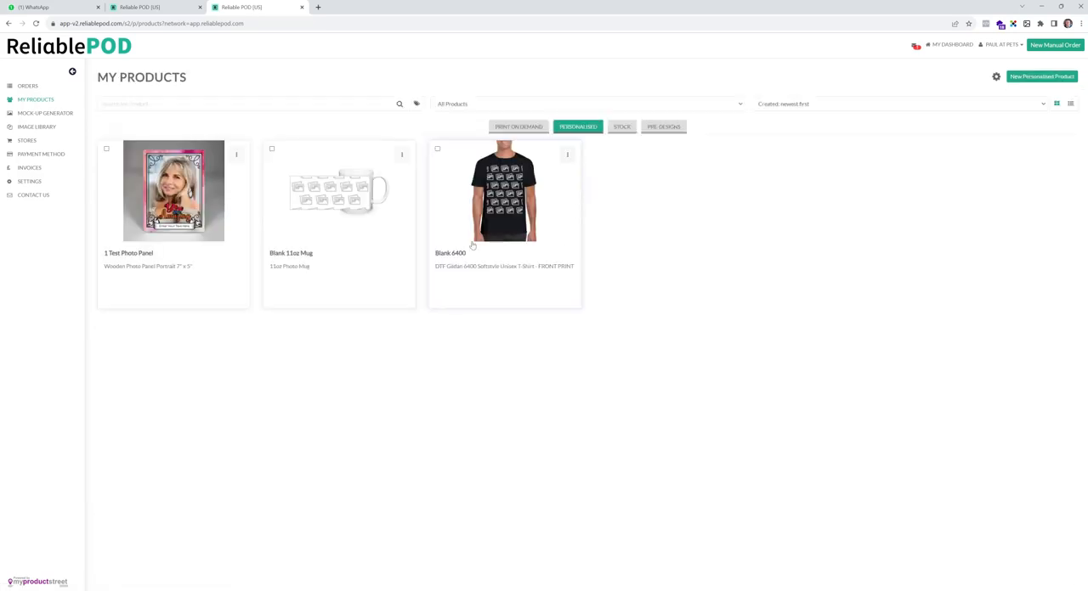
# - Start adding 1 Test Photo Panel to the pets-got-class.myshopify.com store
pyautogui.click(237, 157)
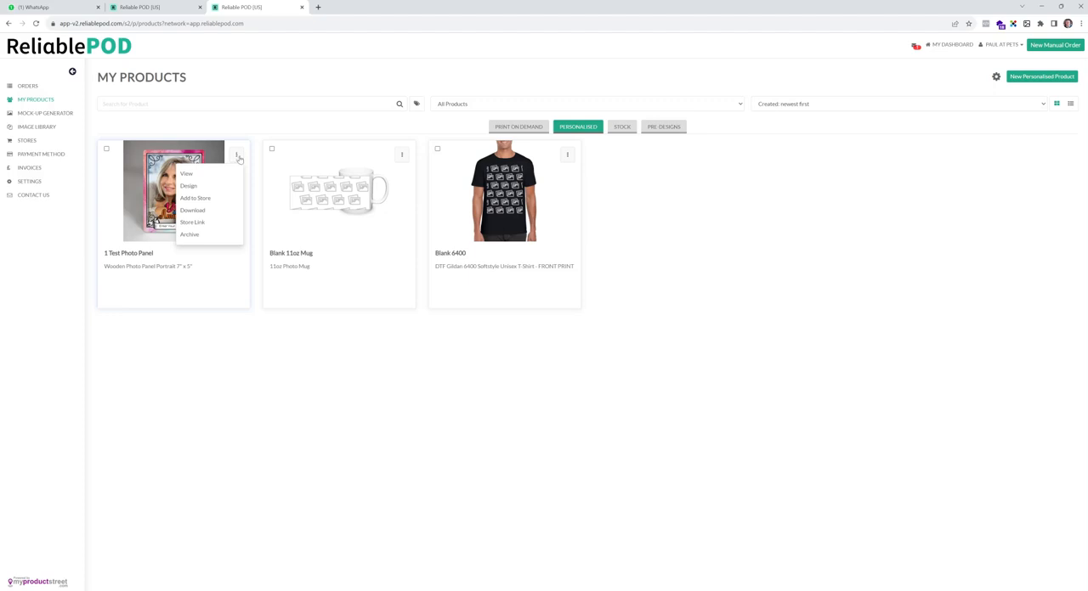
pyautogui.click(228, 198)
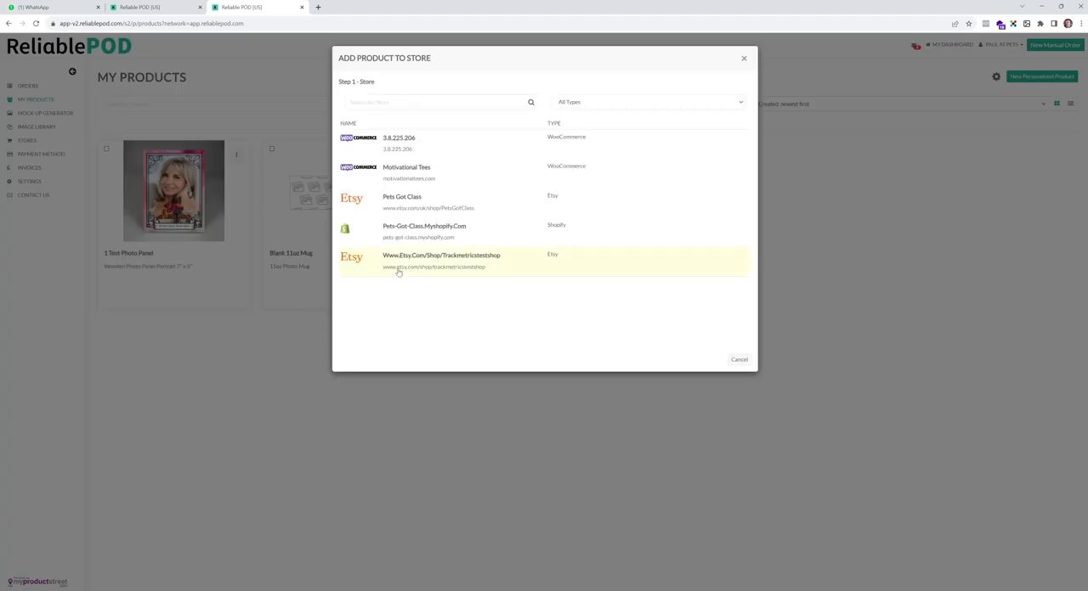
pyautogui.click(444, 236)
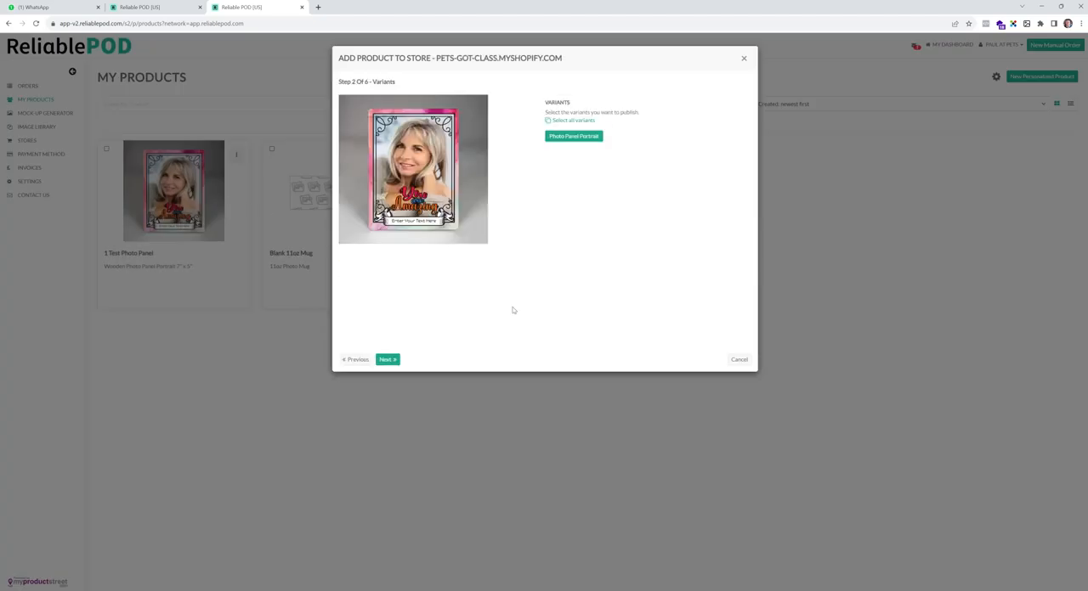
# - Accept the preset variant, mock-ups, product details and pricing, and publish the photo panel to the store
pyautogui.click(389, 361)
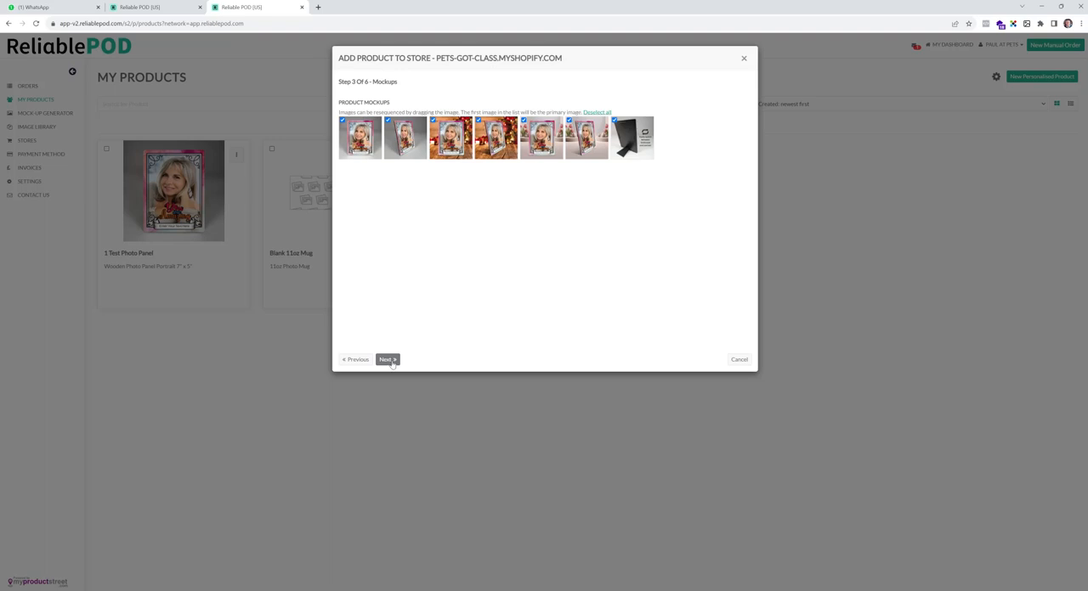
pyautogui.click(388, 360)
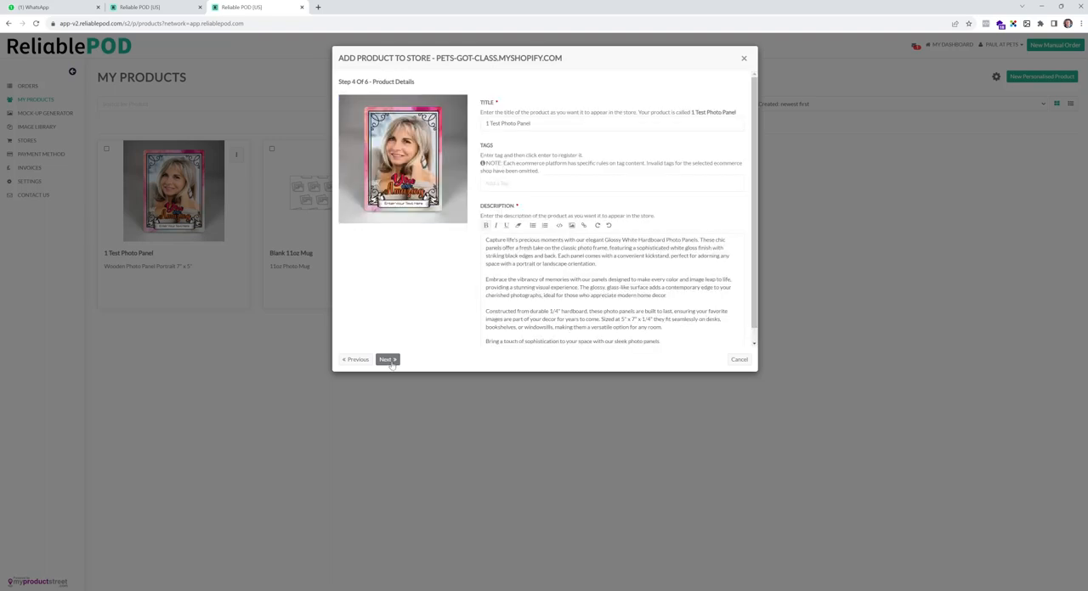
pyautogui.click(387, 359)
pyautogui.click(389, 361)
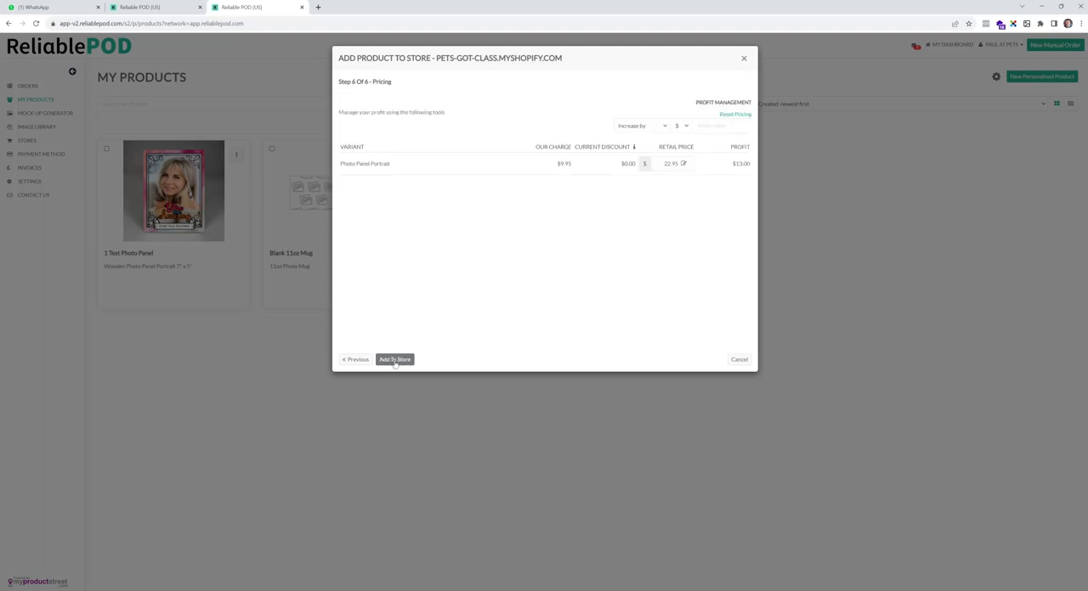
pyautogui.click(395, 361)
pyautogui.click(739, 359)
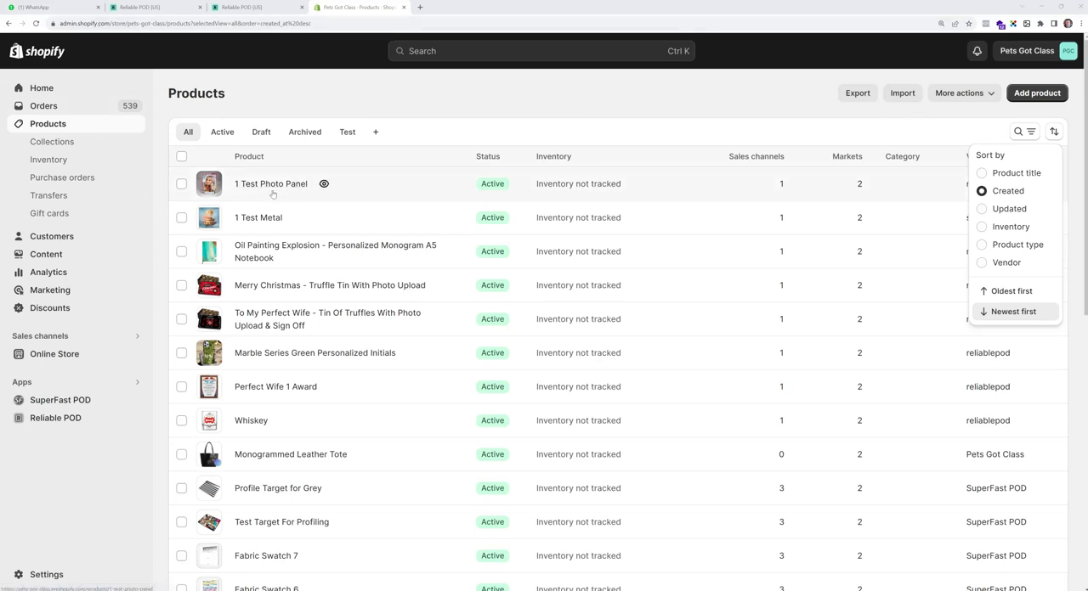
# - Open 1 Test Photo Panel in the online store from Shopify and look through its mock-up images
pyautogui.click(324, 185)
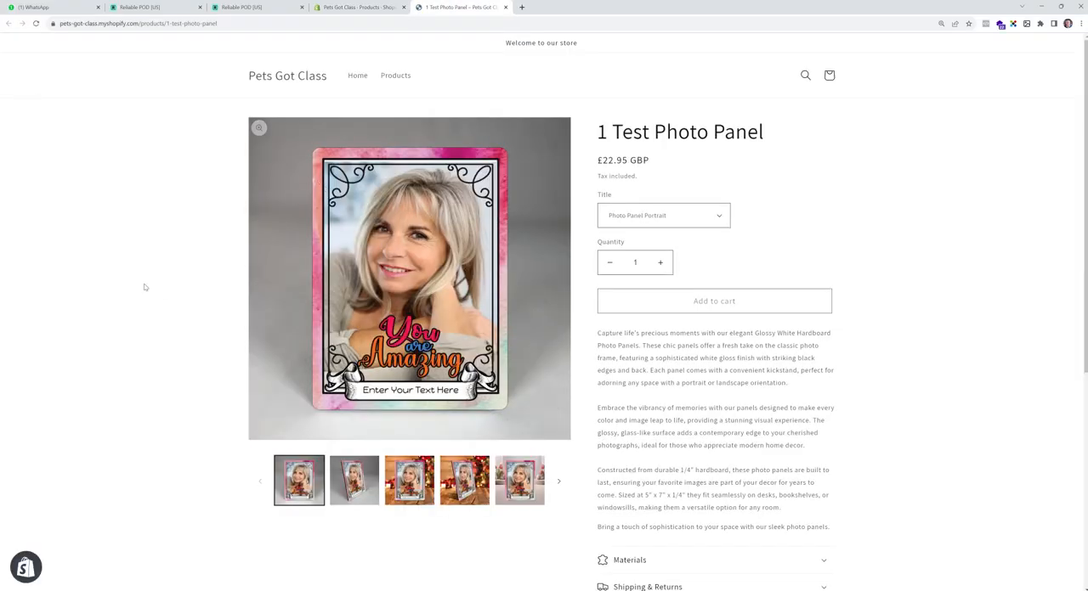
pyautogui.click(339, 469)
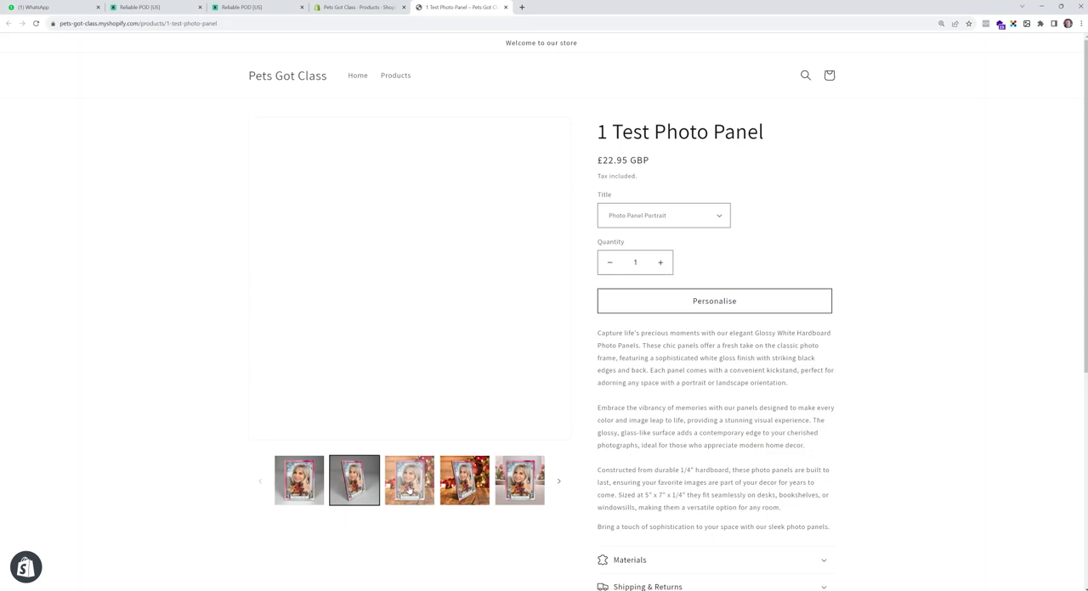
pyautogui.click(414, 490)
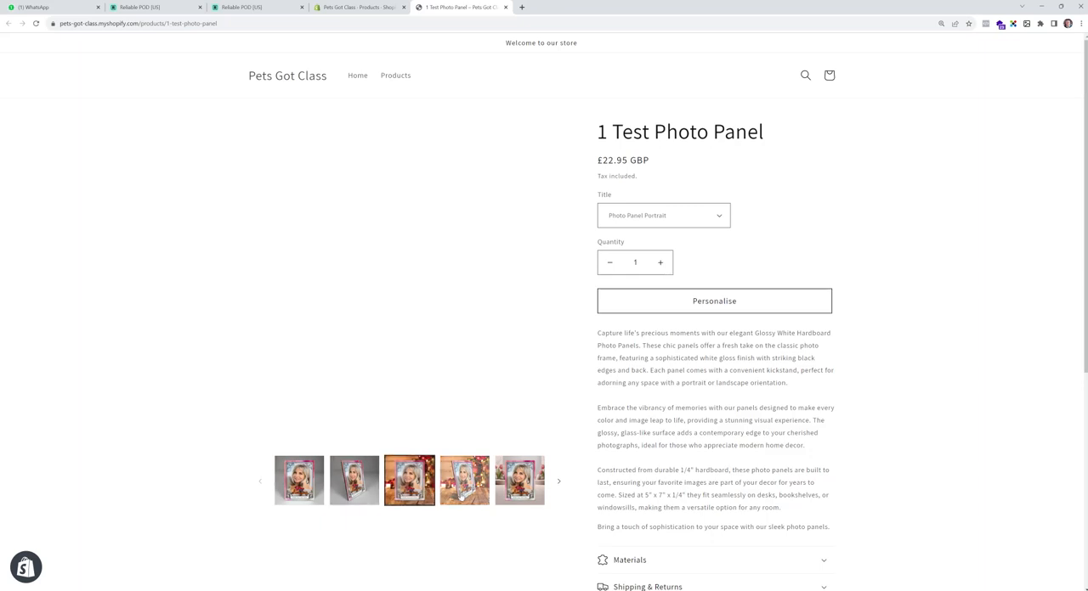
pyautogui.click(566, 481)
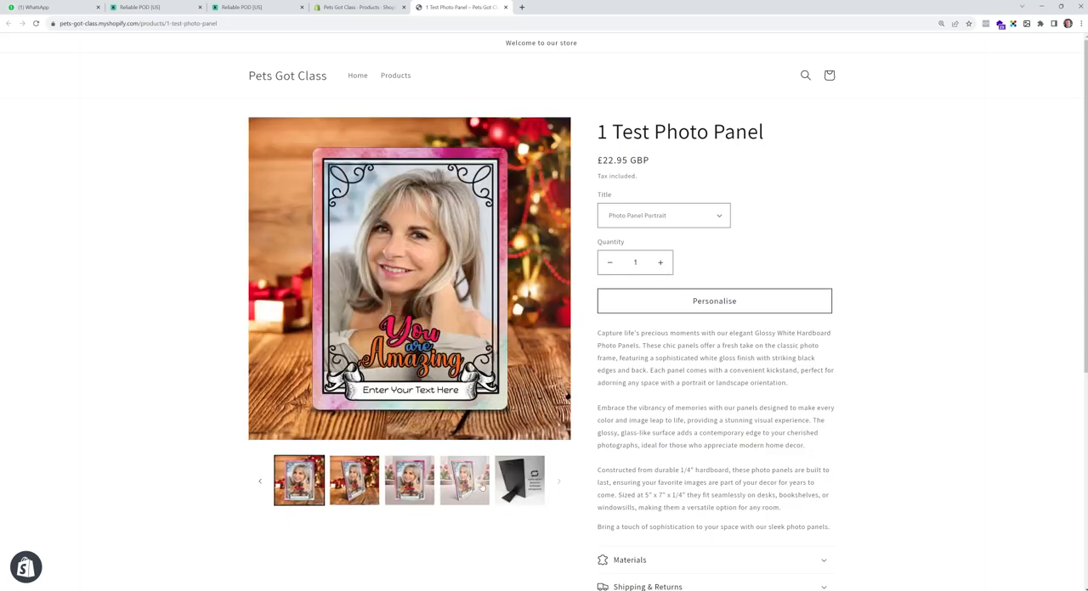
pyautogui.click(500, 485)
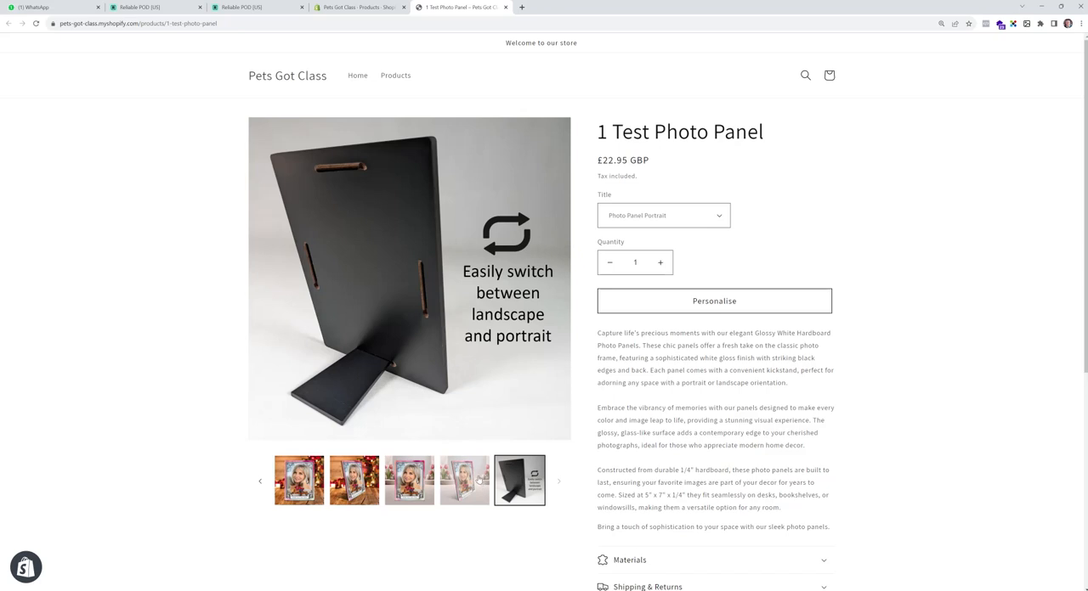
pyautogui.click(480, 481)
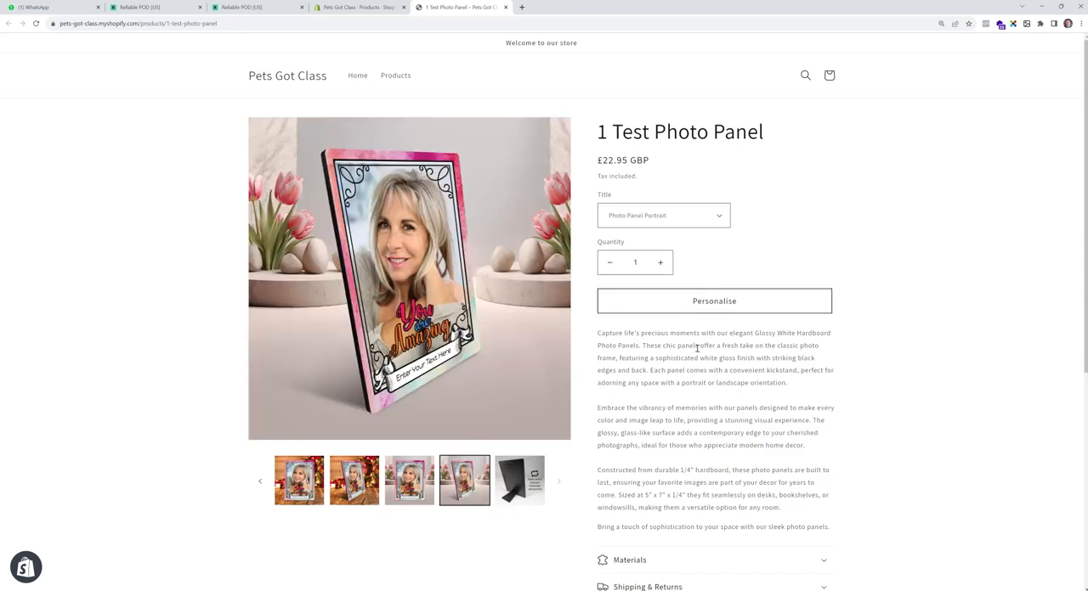
# - Personalise the panel by uploading the Lady 2 photo and adjusting its position within the frame
pyautogui.click(721, 307)
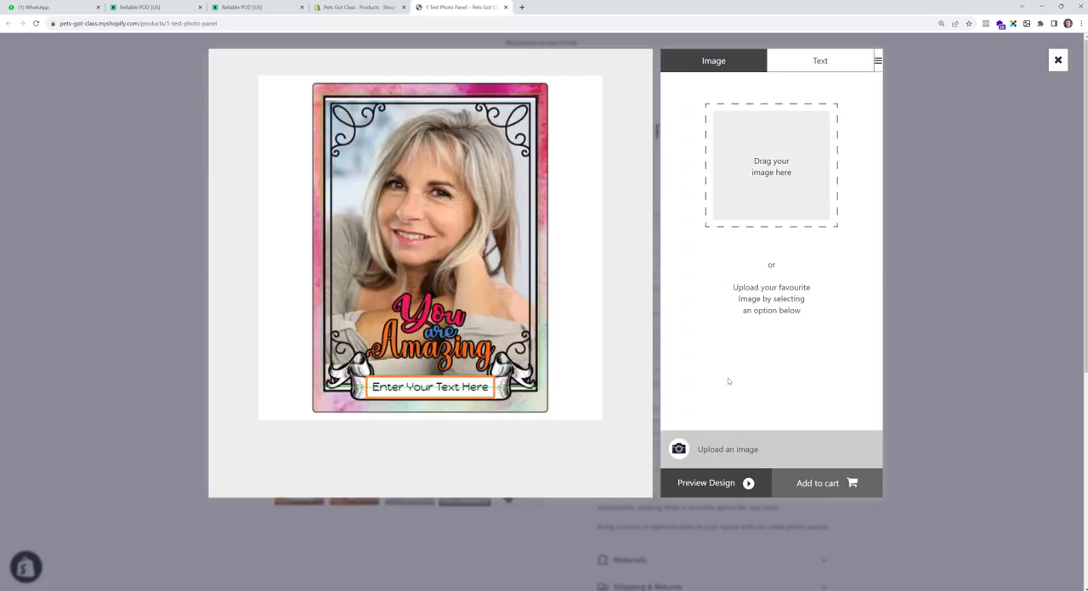
pyautogui.click(717, 450)
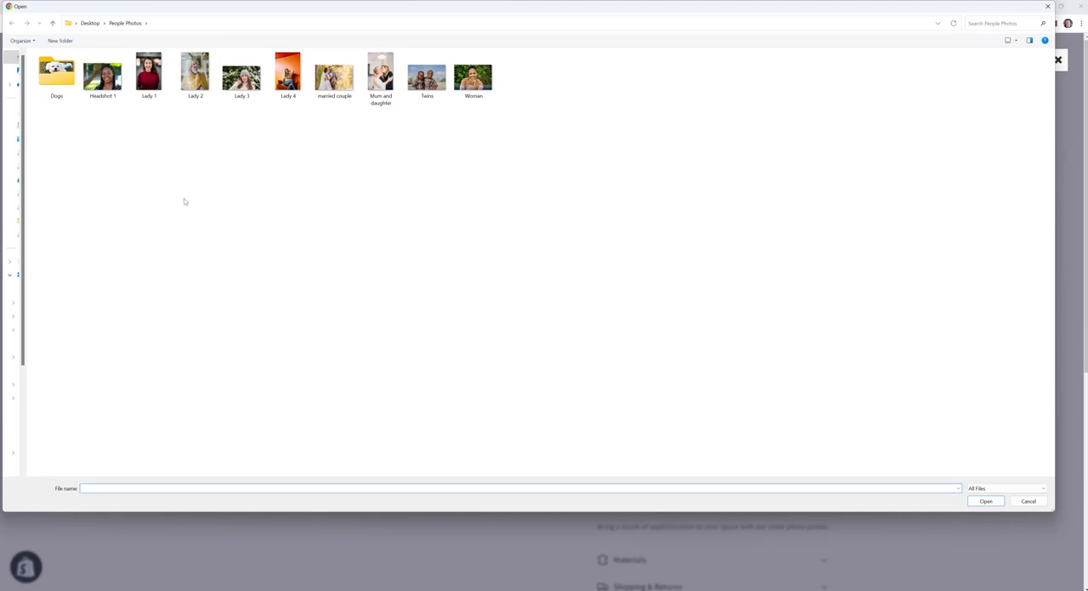
pyautogui.click(206, 75)
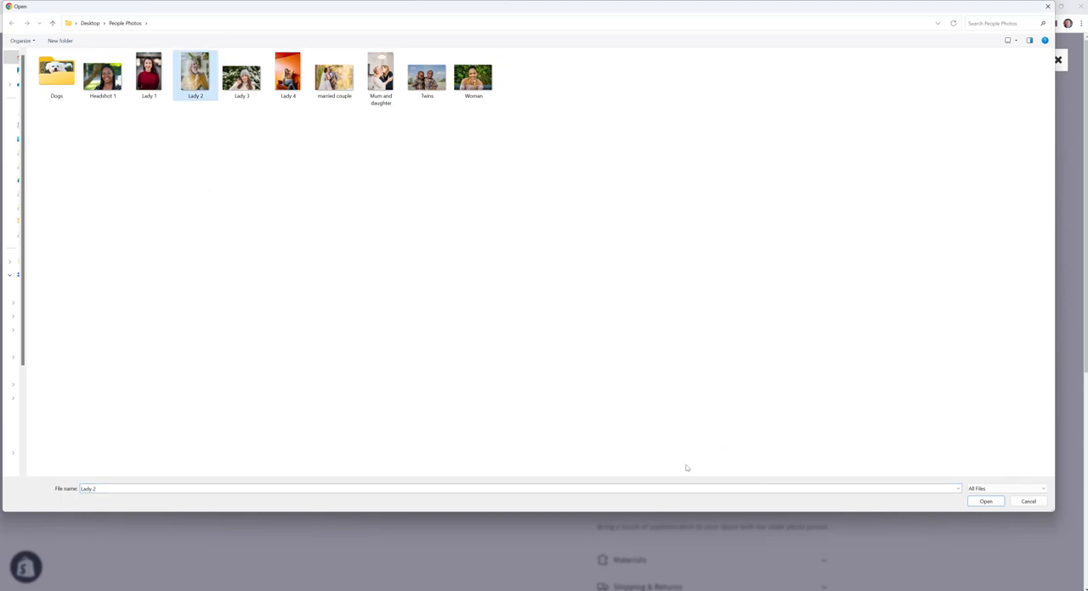
pyautogui.click(984, 502)
pyautogui.moveTo(479, 265)
pyautogui.mouseDown()
pyautogui.moveTo(469, 282)
pyautogui.moveTo(482, 257)
pyautogui.mouseUp()
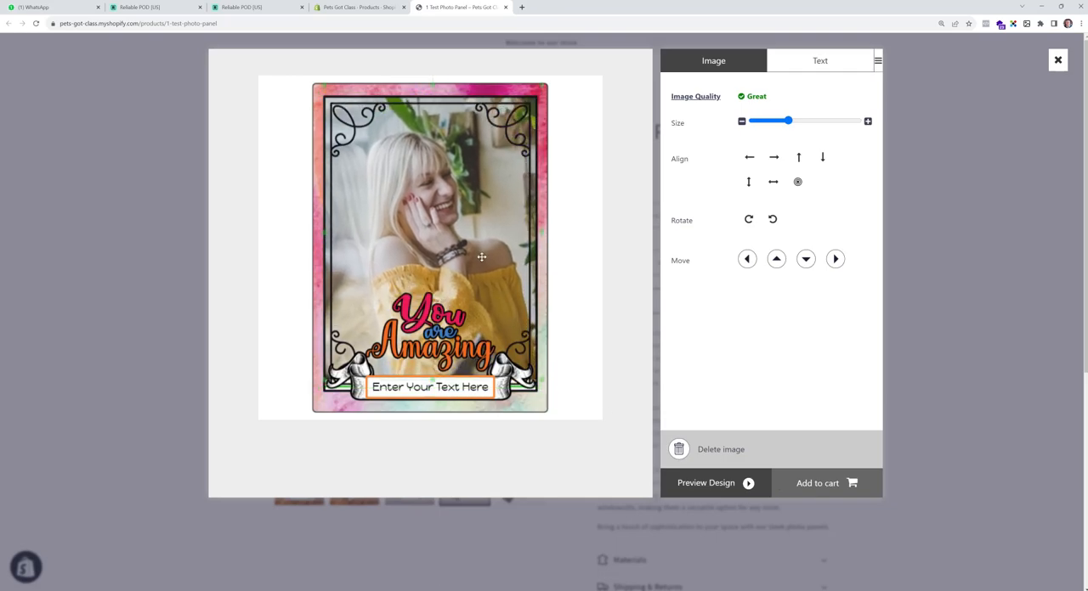
# - Fill the banner text with "Love From" followed by the sender's first name
pyautogui.click(817, 61)
pyautogui.click(753, 92)
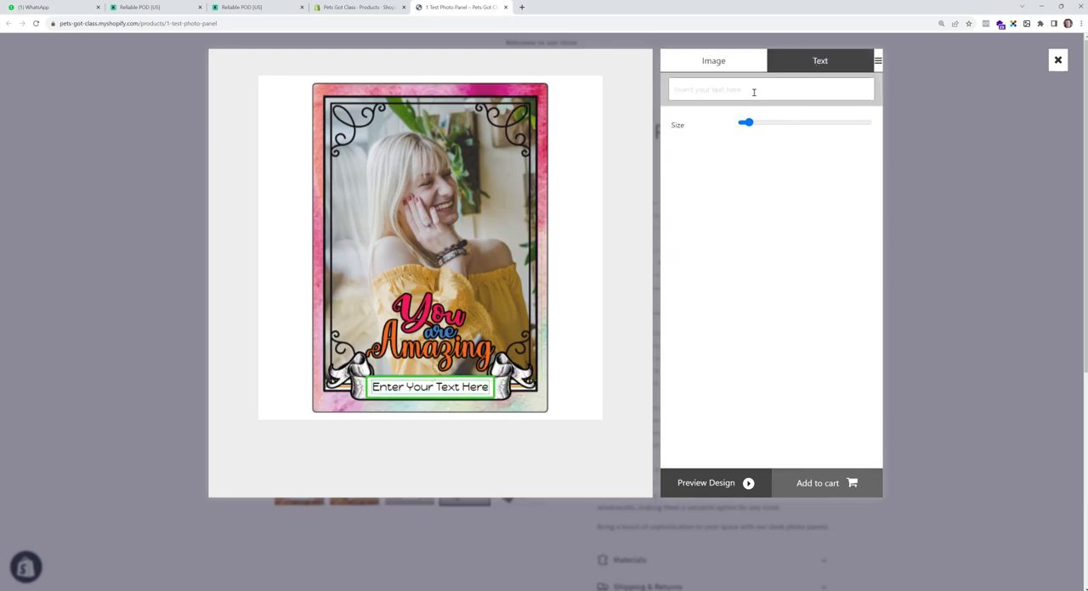
pyautogui.write('Love From Dave')
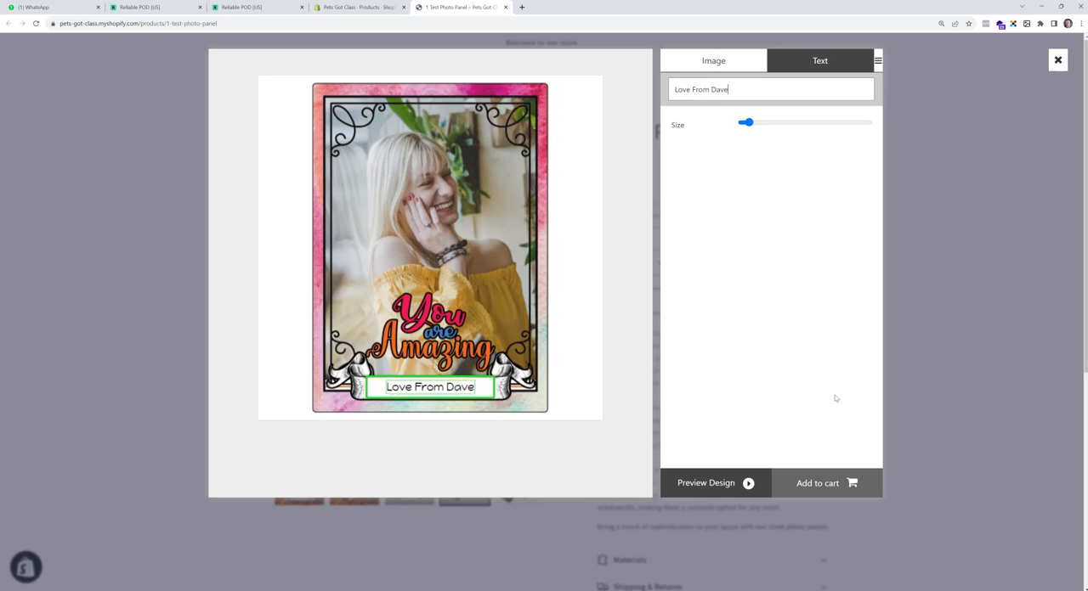